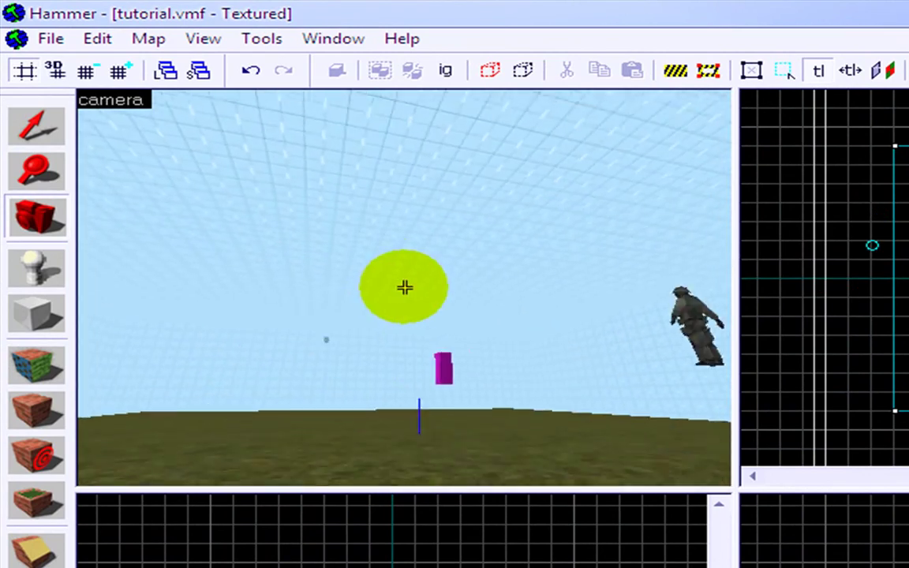
With the Block tool active, make dev/dev_lowermetaldoor02a the current texture from the door-filtered browser.
drag(403, 287, 404, 287)
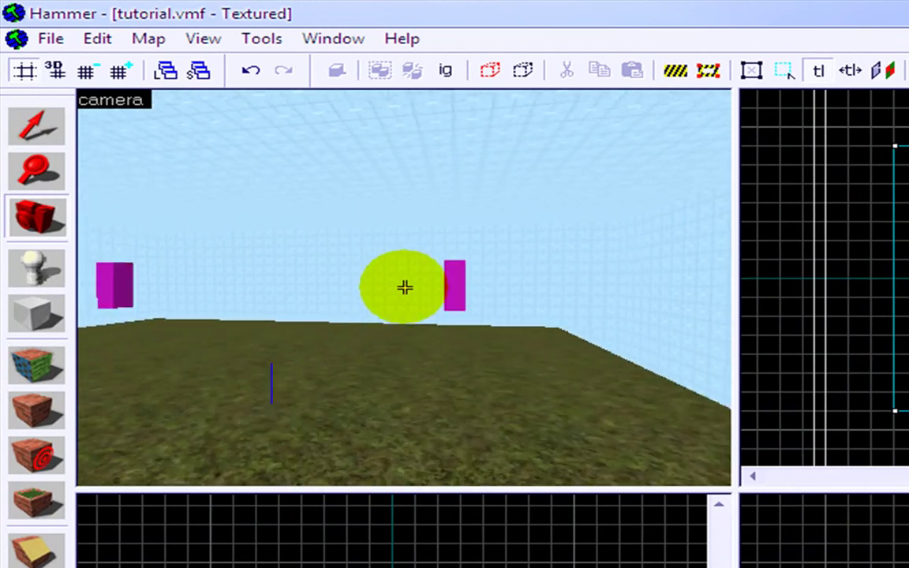
drag(404, 287, 404, 287)
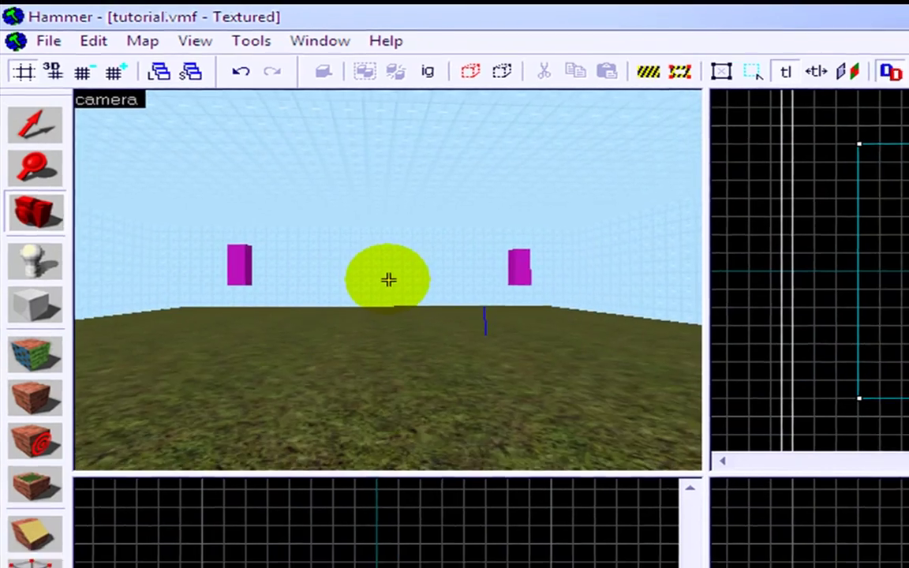
click(38, 363)
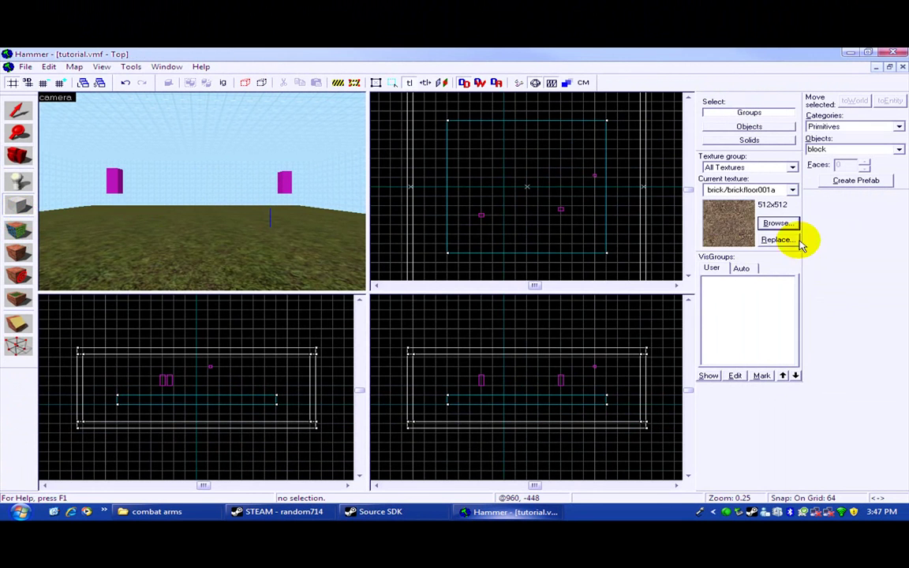
click(772, 224)
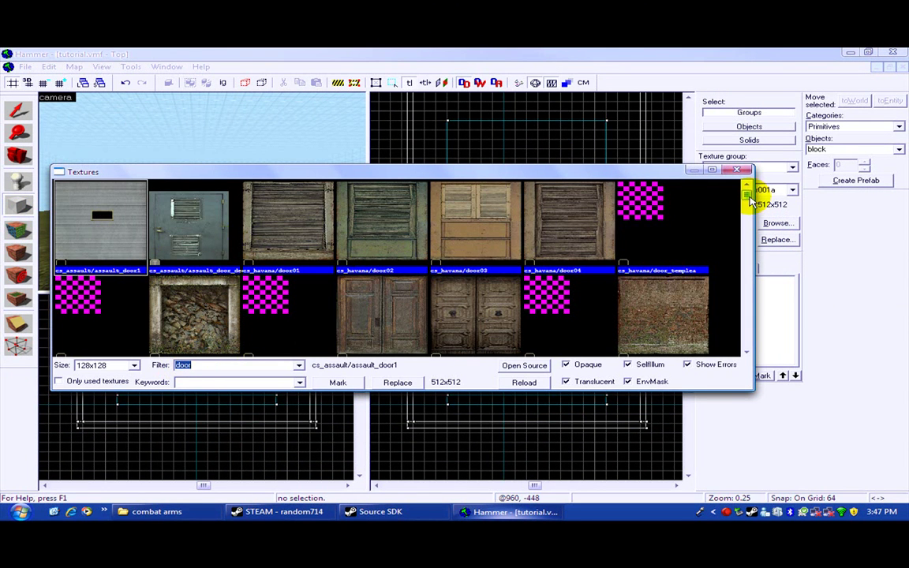
drag(751, 202, 748, 229)
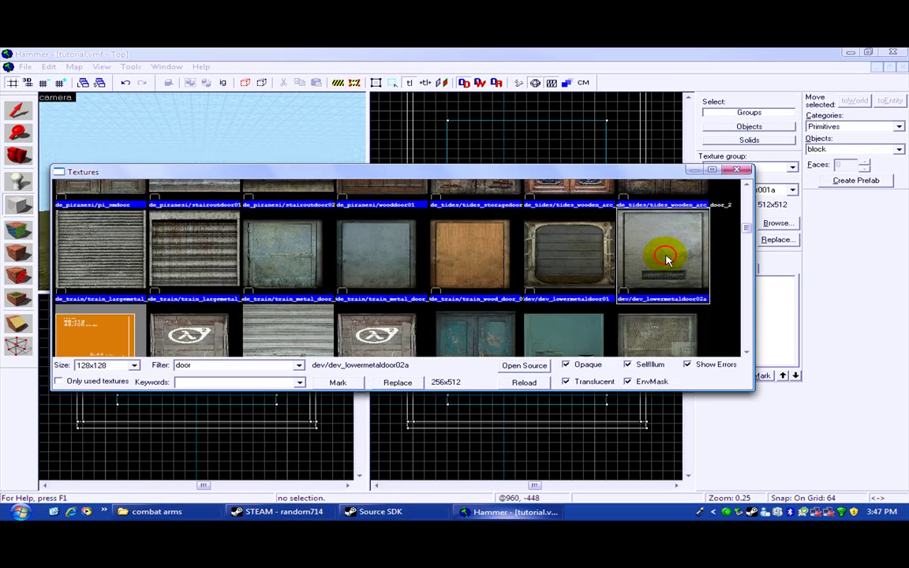
double_click(665, 256)
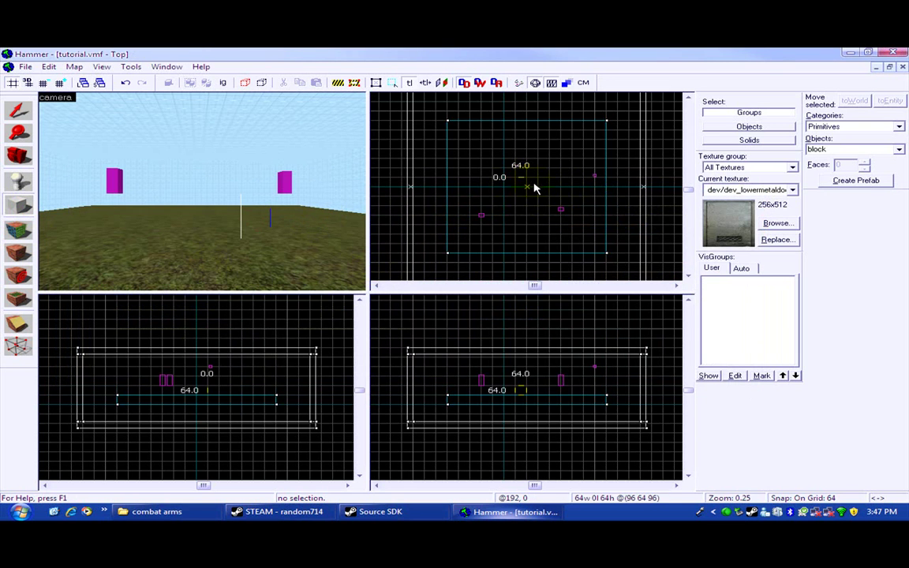
Size the door block to 128 tall, 128 wide and 32 thick on a finer grid, and create it.
key(Return)
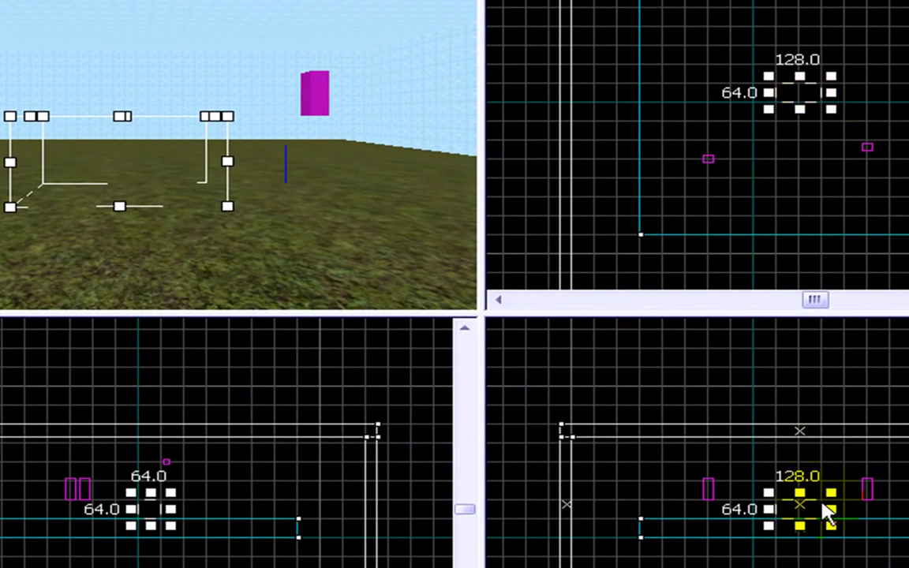
drag(799, 493, 799, 476)
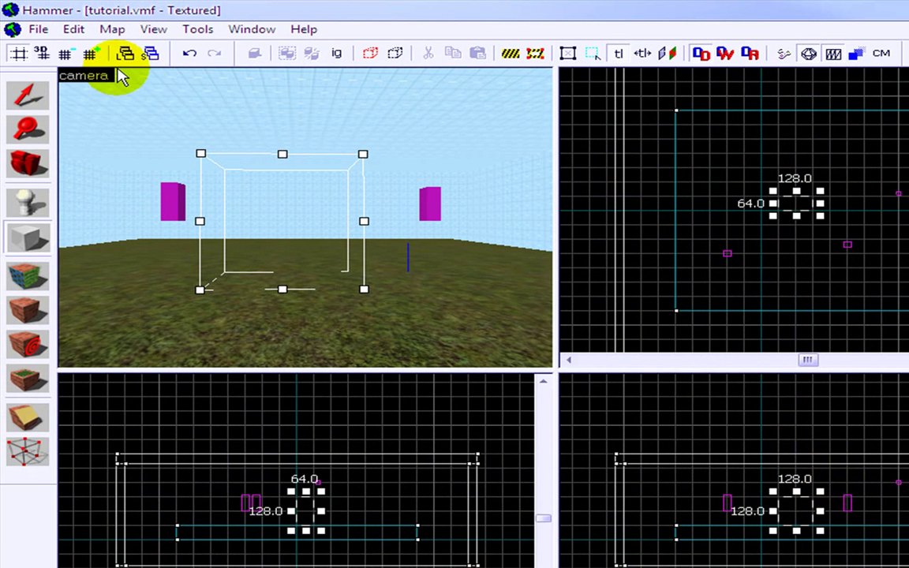
click(66, 62)
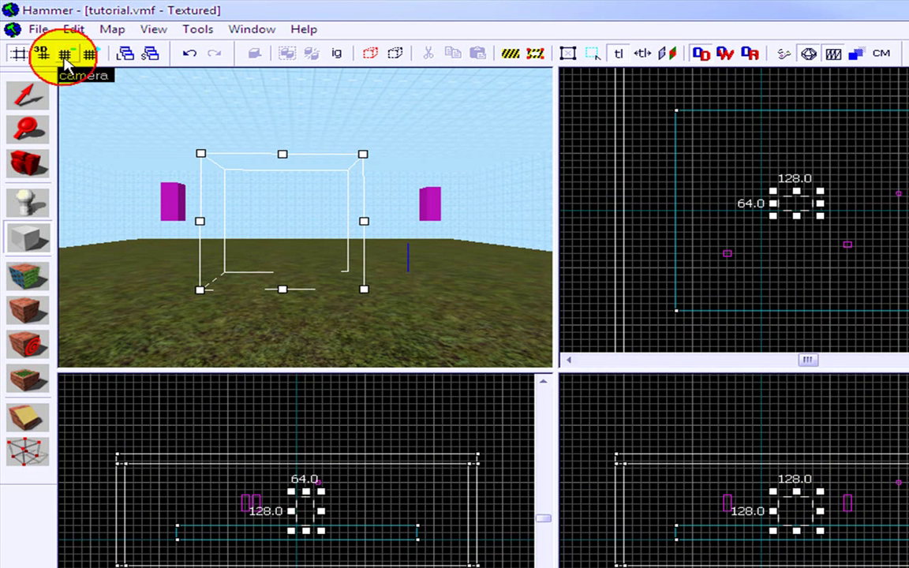
click(67, 61)
click(710, 168)
drag(791, 194, 795, 195)
click(277, 207)
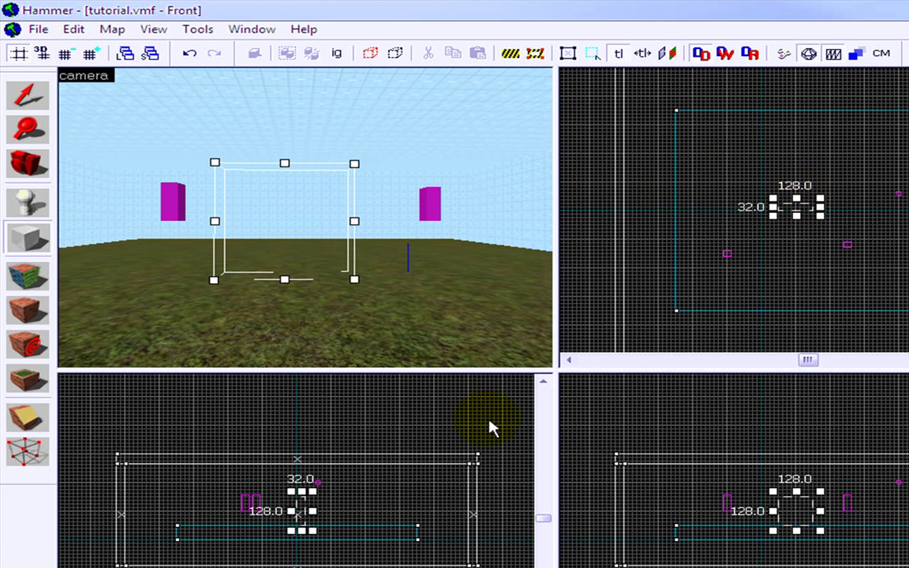
key(Return)
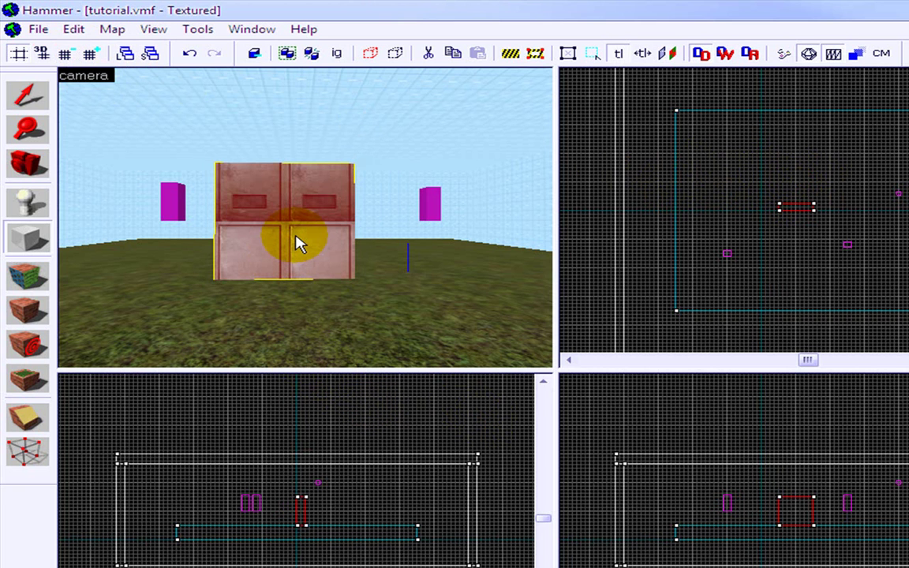
Justify-fit the door texture so one copy fills the brush face.
key(shift+a)
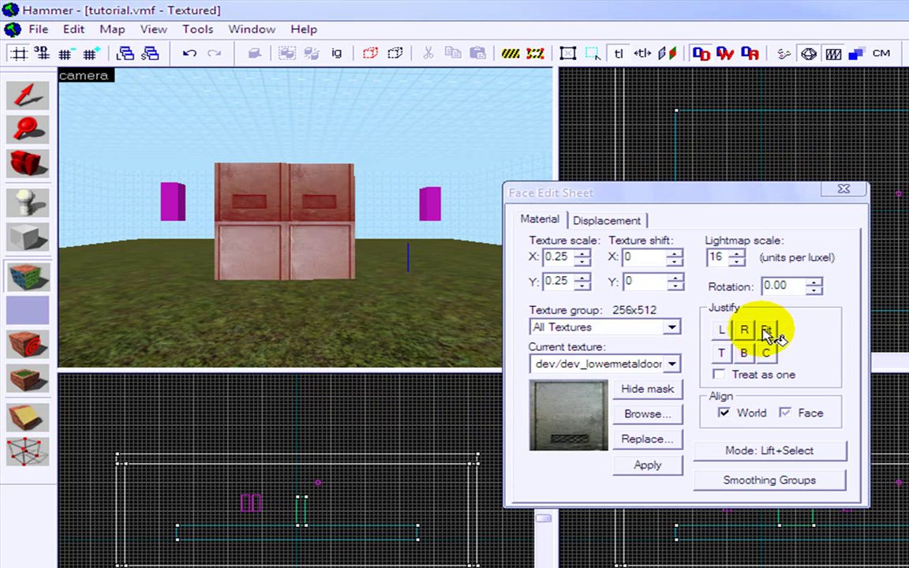
click(765, 330)
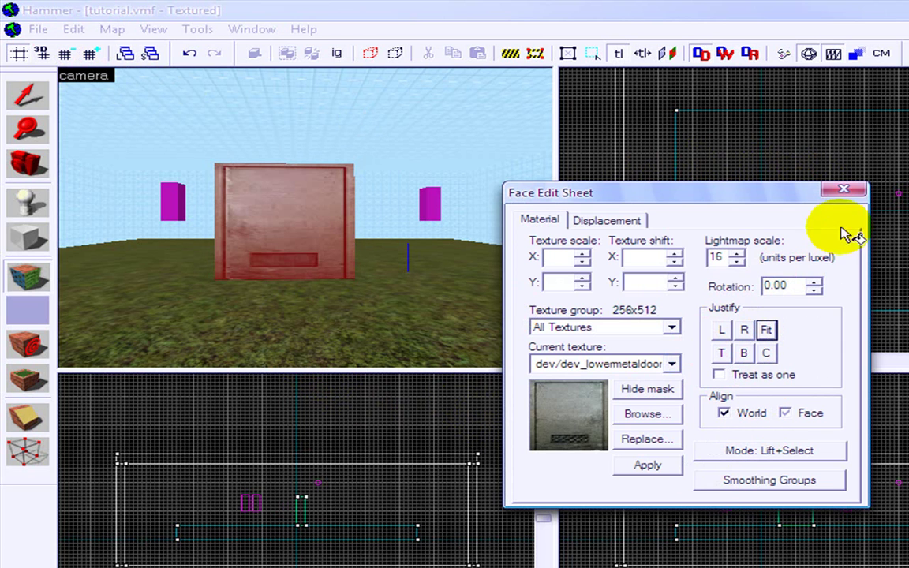
click(842, 193)
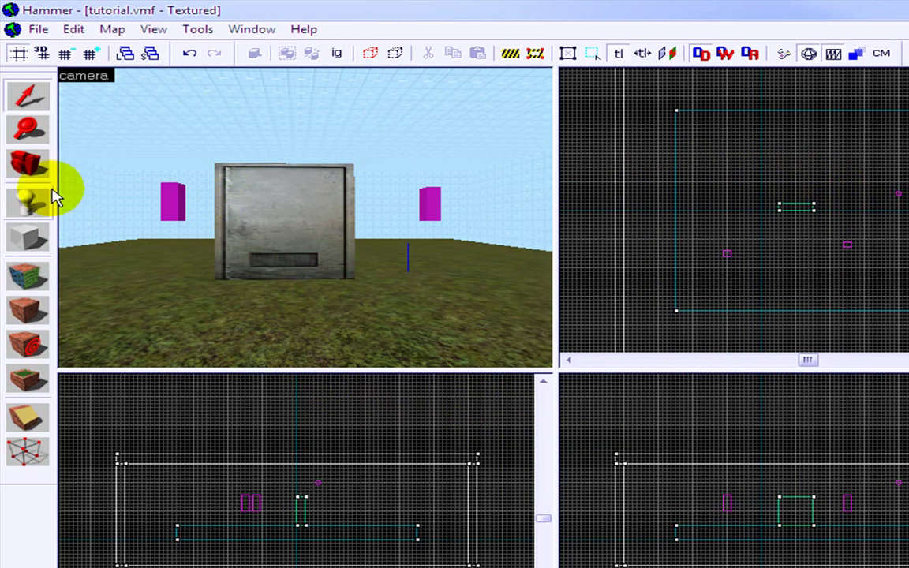
Bring the 3D camera up close and orbit around the door brush.
click(27, 163)
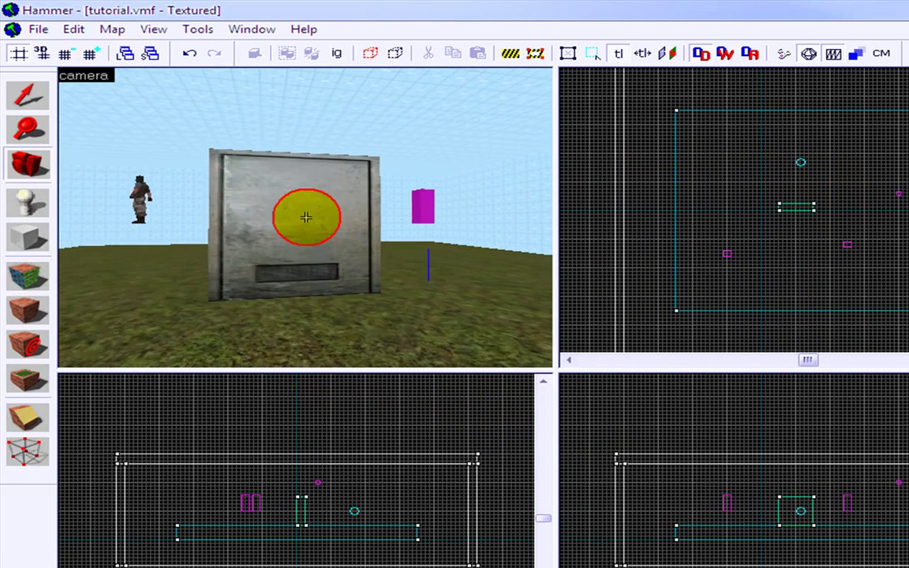
drag(306, 217, 306, 218)
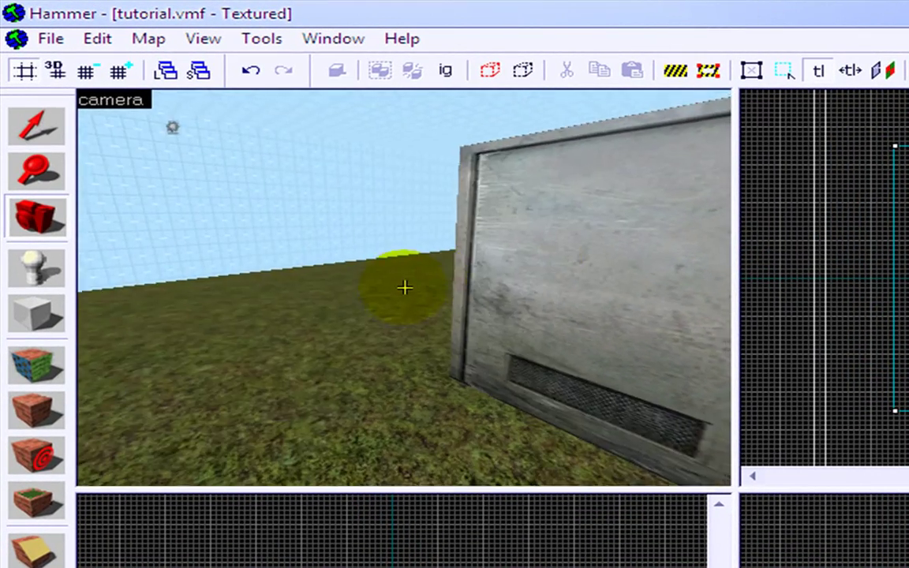
drag(404, 287, 404, 288)
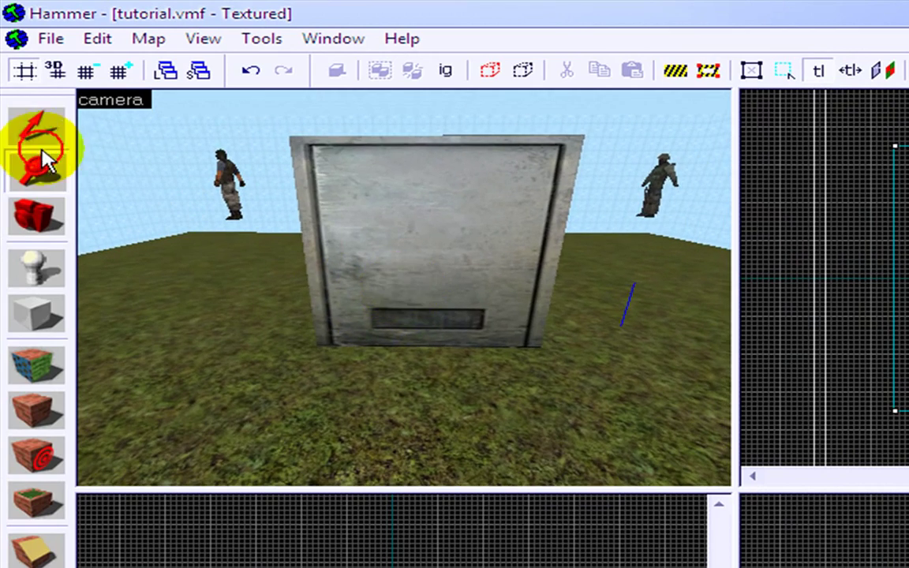
Select the door brush and tie it to an entity via Tools > Tie to Entity.
click(32, 126)
click(401, 198)
click(260, 36)
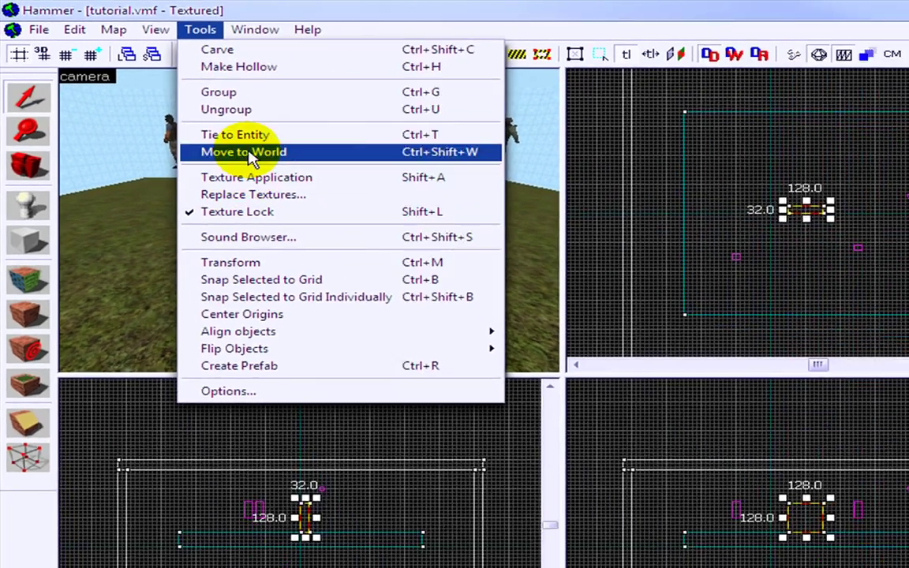
click(236, 135)
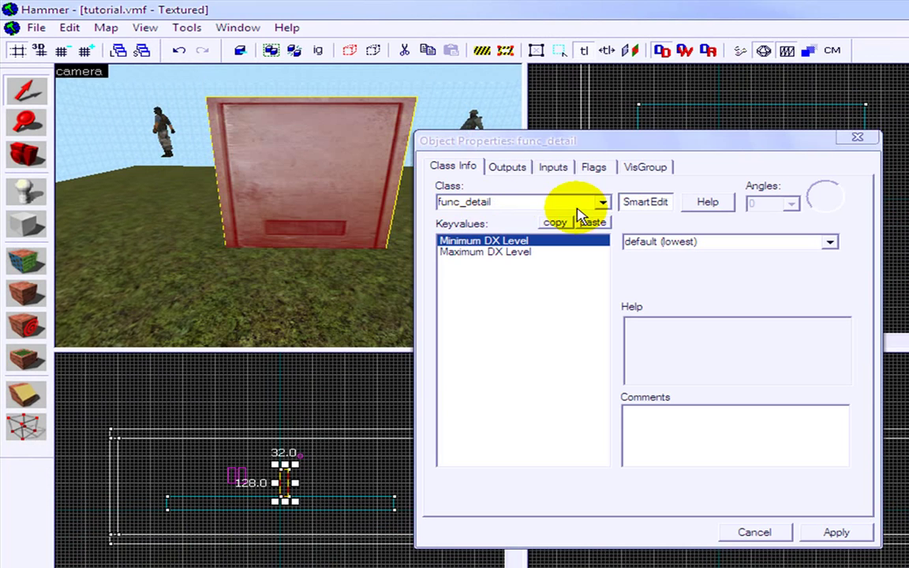
Change the entity class from func_detail to func_door.
click(534, 203)
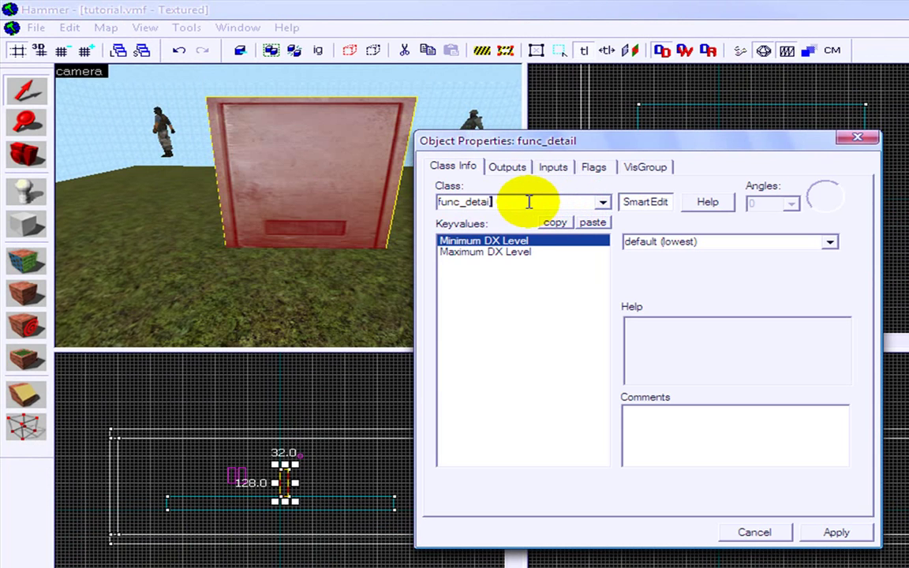
key(BackSpace)
key(BackSpace)
key(BackSpace)
text(oor)
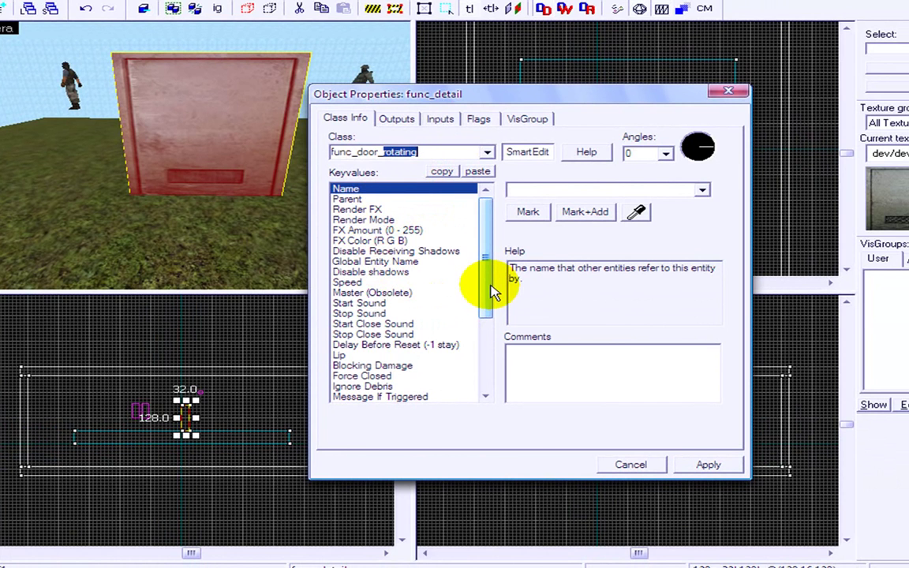
key(BackSpace)
key(BackSpace)
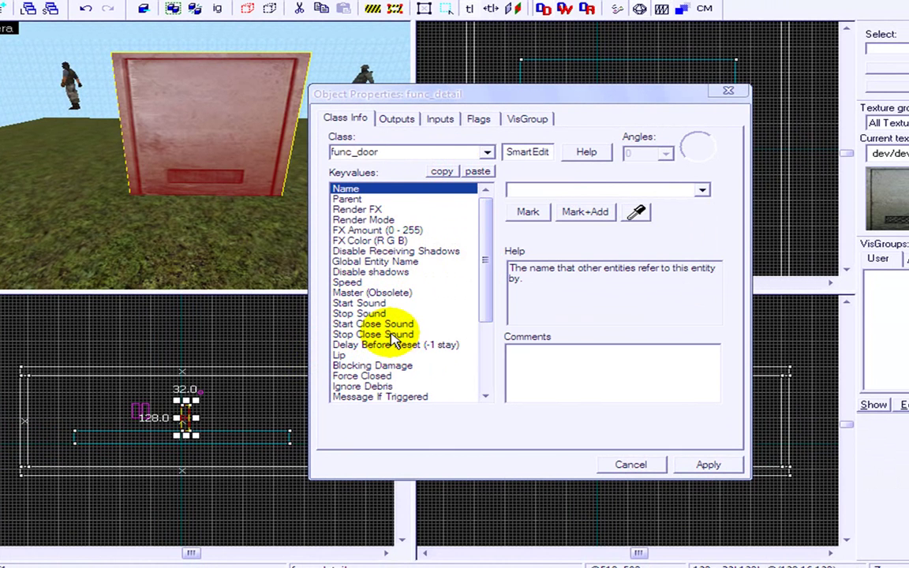
mouse_move(486, 272)
mouse_down()
mouse_move(484, 285)
mouse_move(483, 278)
mouse_up()
Preview door sounds and set the Start Sound keyvalue to Doors.FullClose1.
click(355, 282)
click(359, 293)
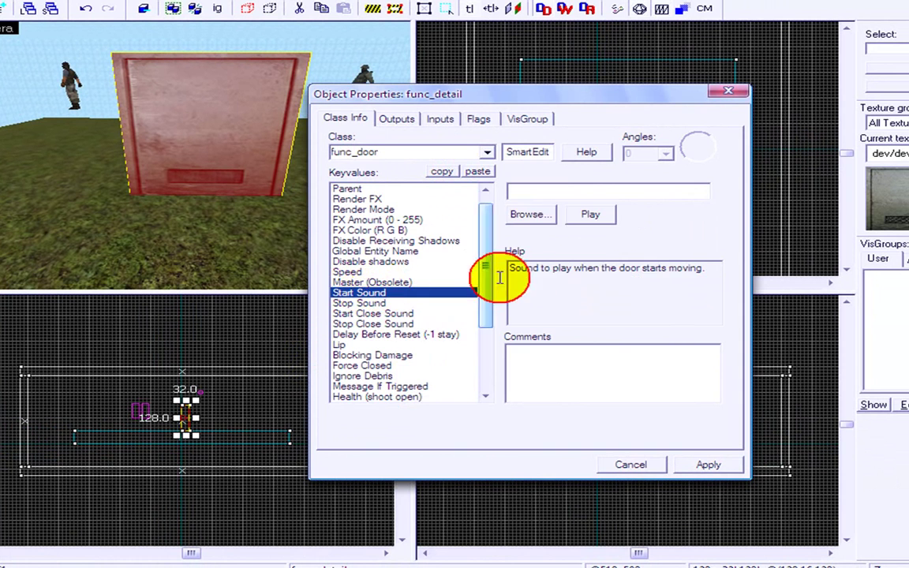
click(533, 217)
click(356, 214)
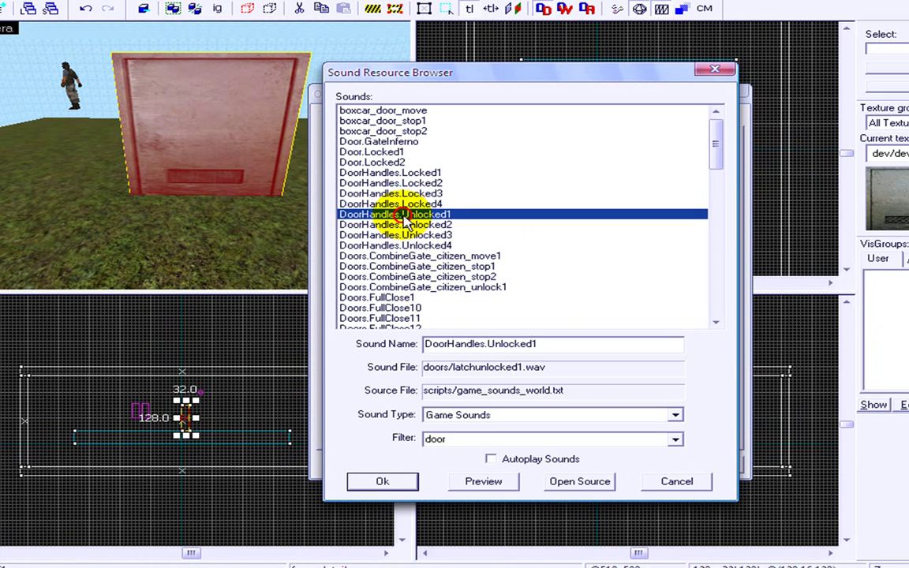
click(426, 172)
click(418, 215)
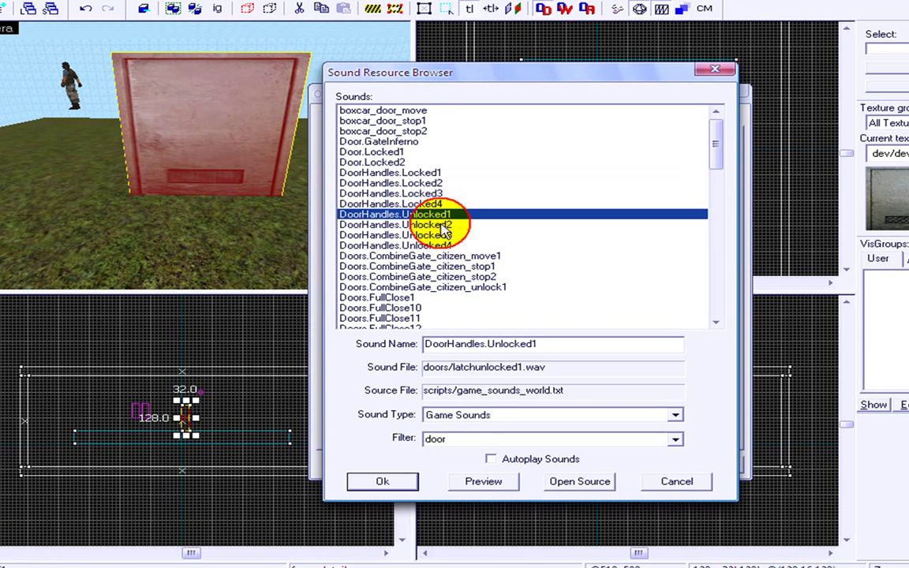
click(483, 481)
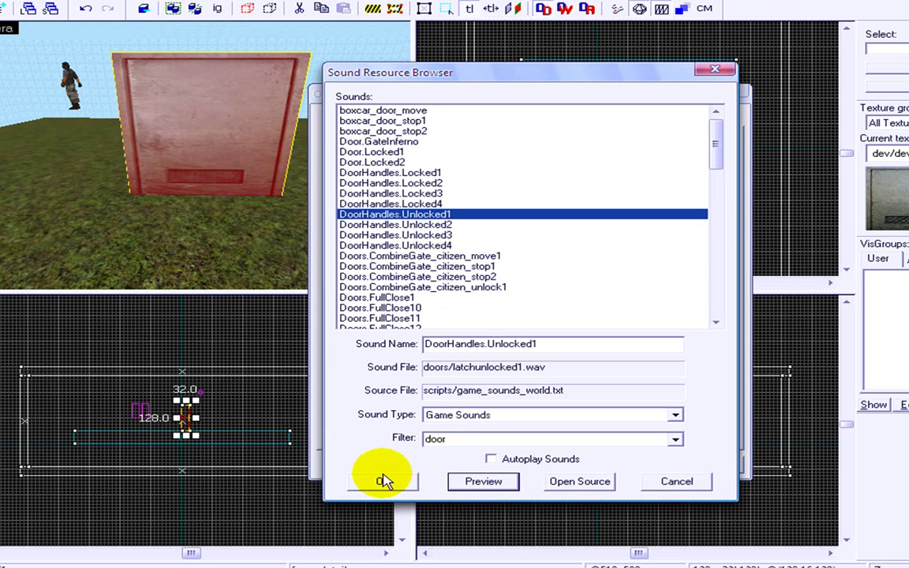
click(370, 298)
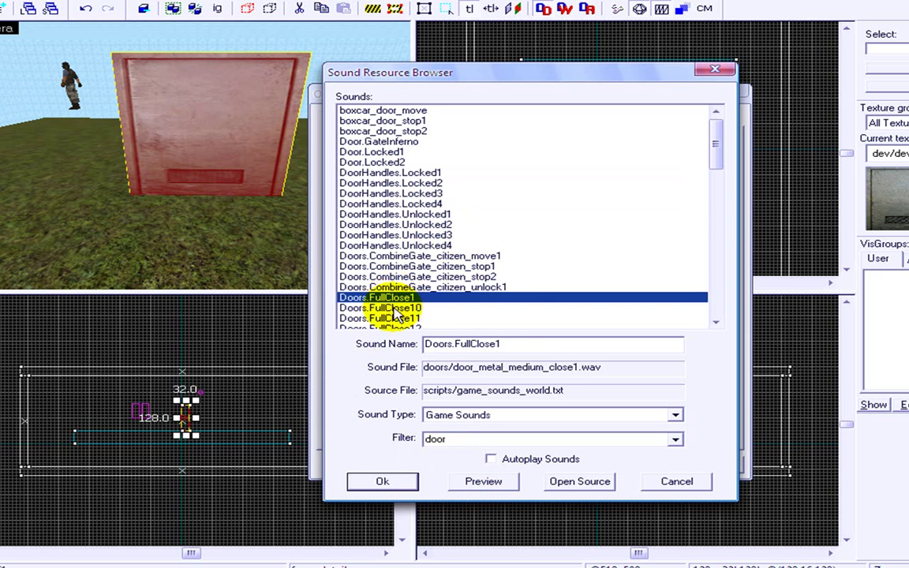
click(382, 483)
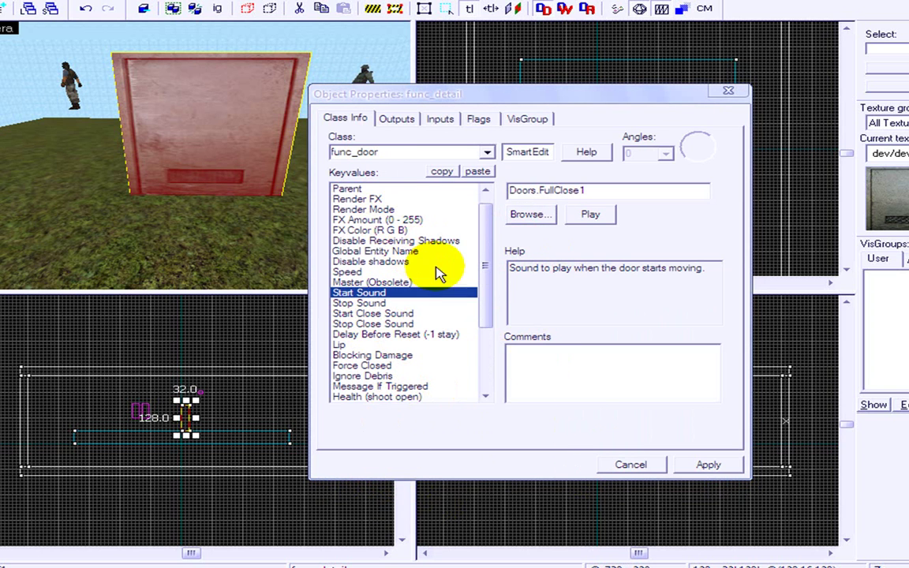
Look through the door's Outputs, Inputs, Flags and VisGroups tabs.
click(398, 120)
click(440, 119)
click(477, 119)
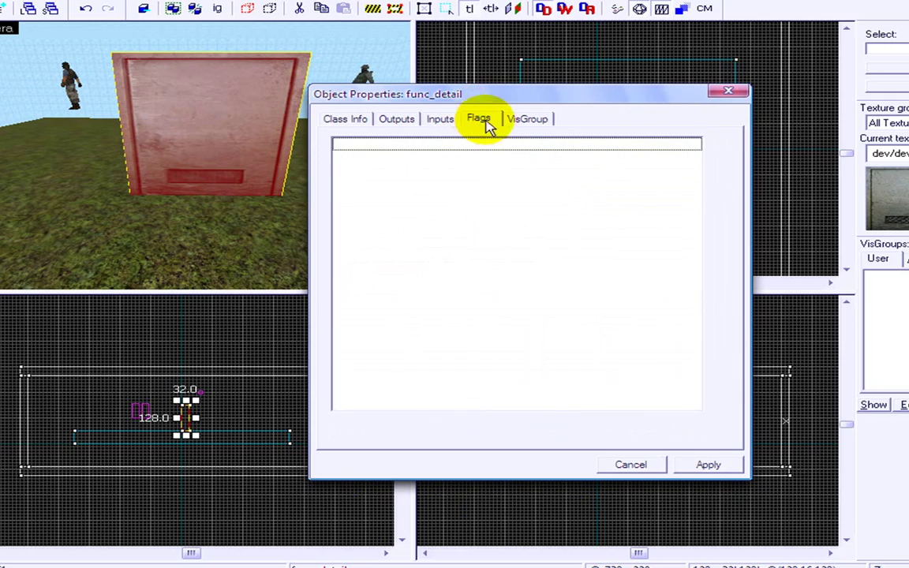
click(509, 119)
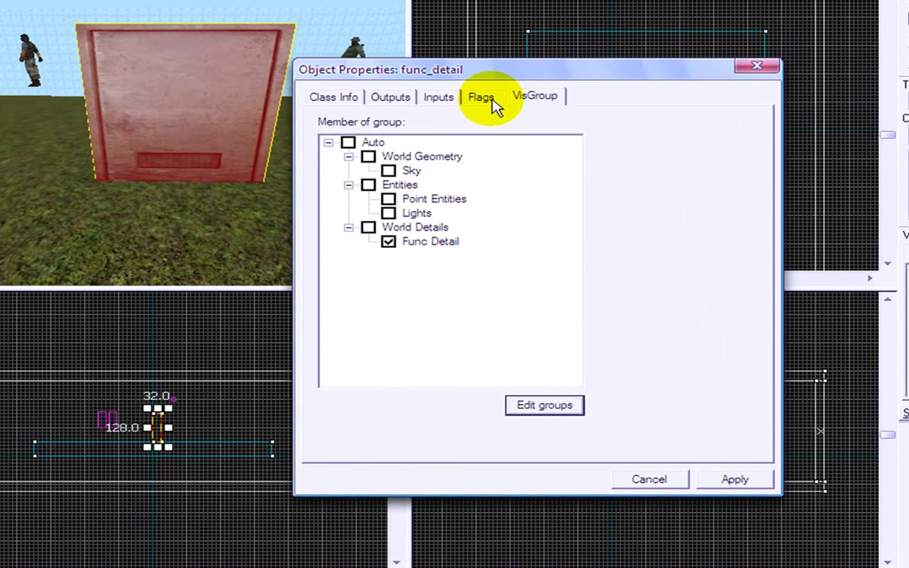
click(422, 123)
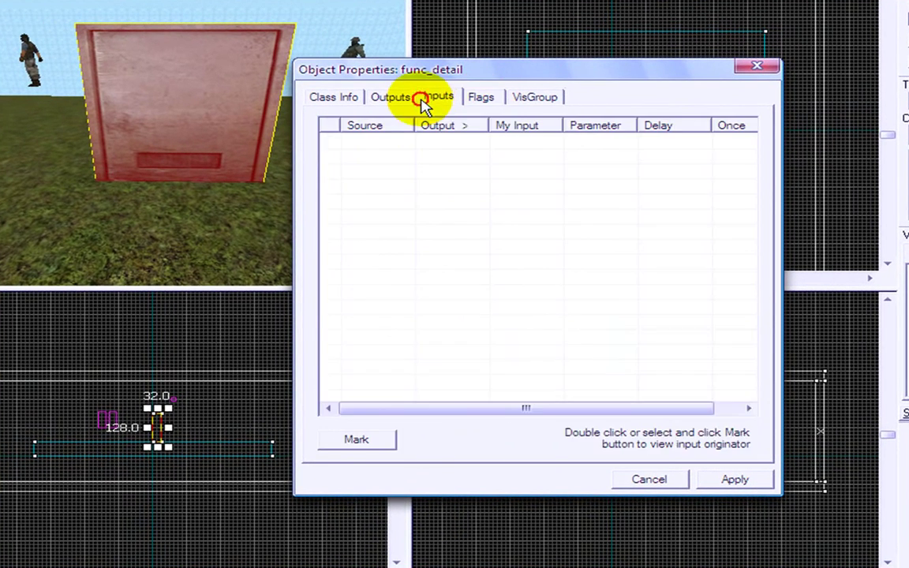
click(394, 97)
click(438, 96)
click(476, 97)
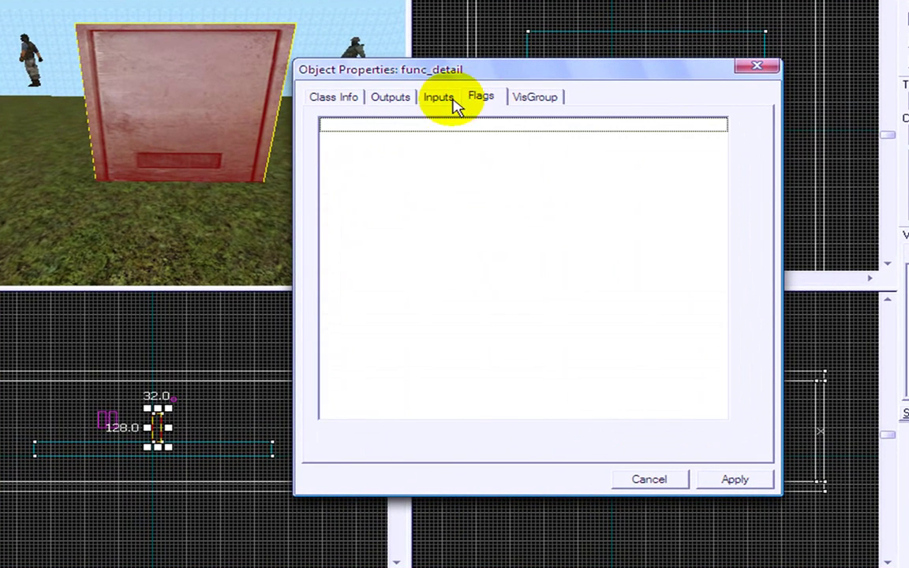
Apply the func_door class, confirm only Touch Opens is flagged, and close the properties.
click(332, 98)
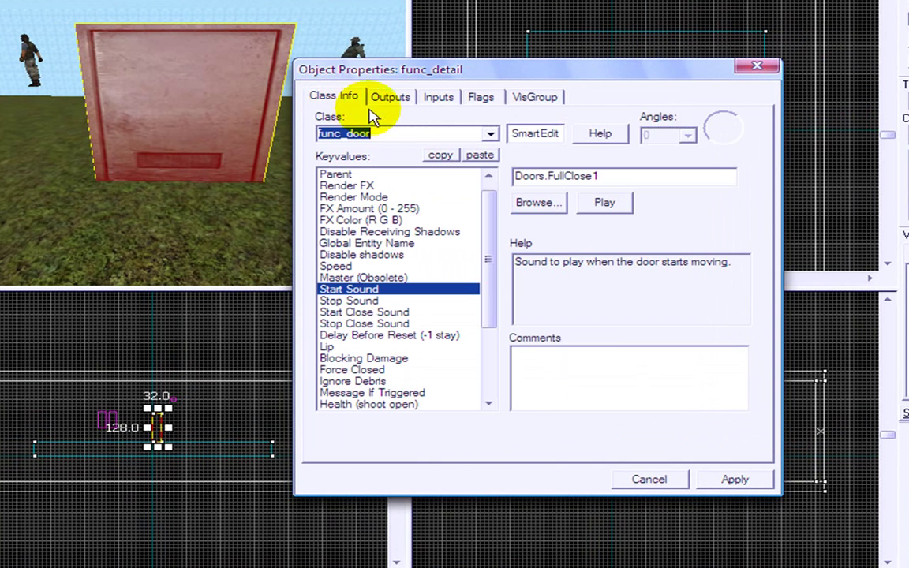
click(727, 481)
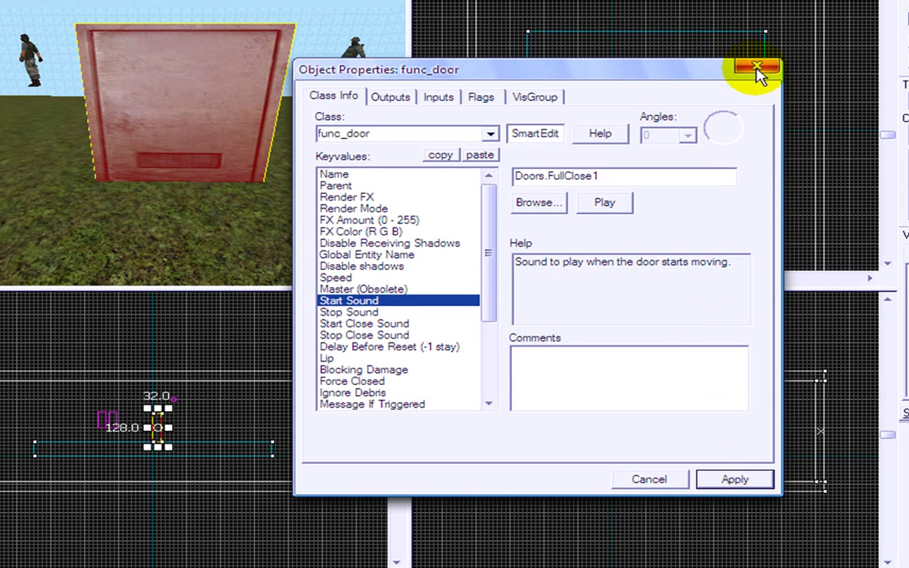
click(392, 97)
click(478, 97)
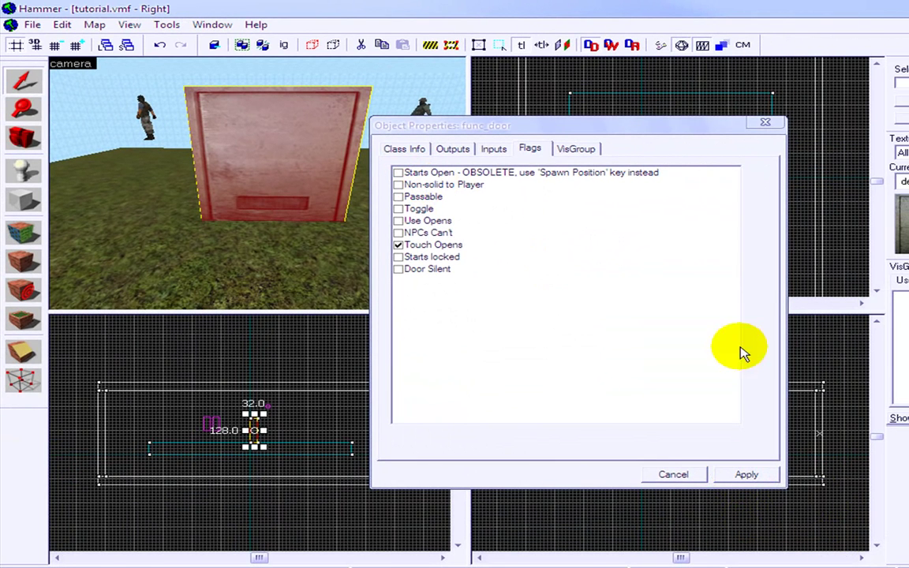
click(765, 125)
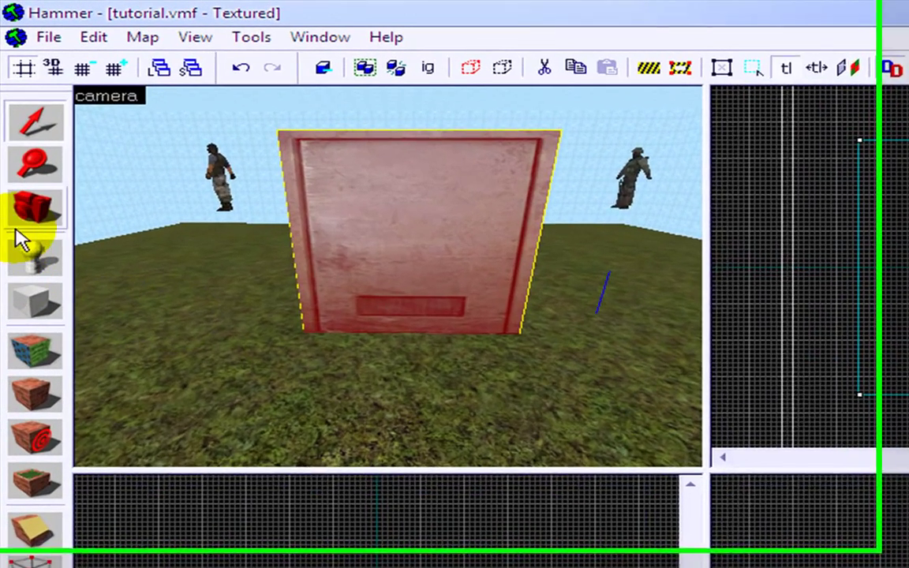
Rotate the 3D camera from the door toward the map's edge and ground.
click(23, 137)
drag(75, 169, 257, 185)
drag(404, 288, 404, 288)
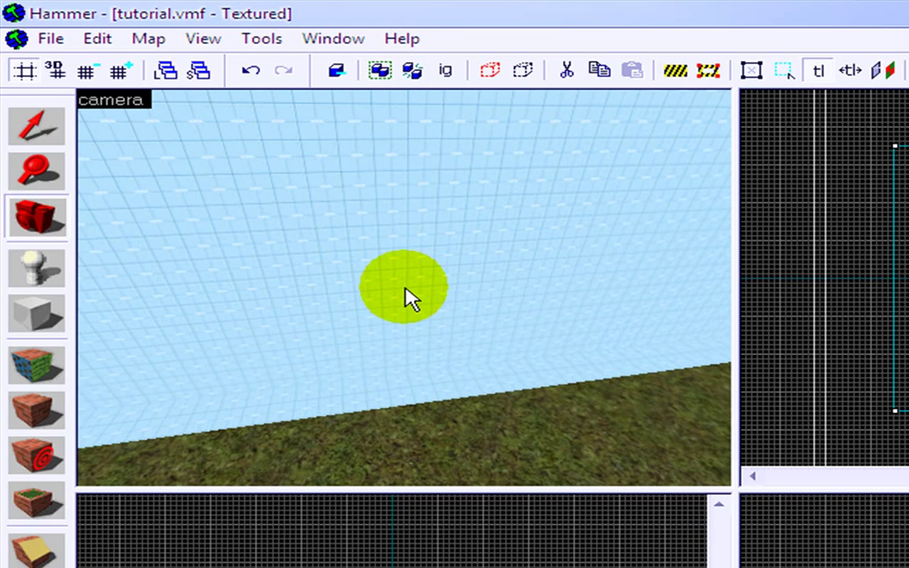
drag(397, 288, 397, 288)
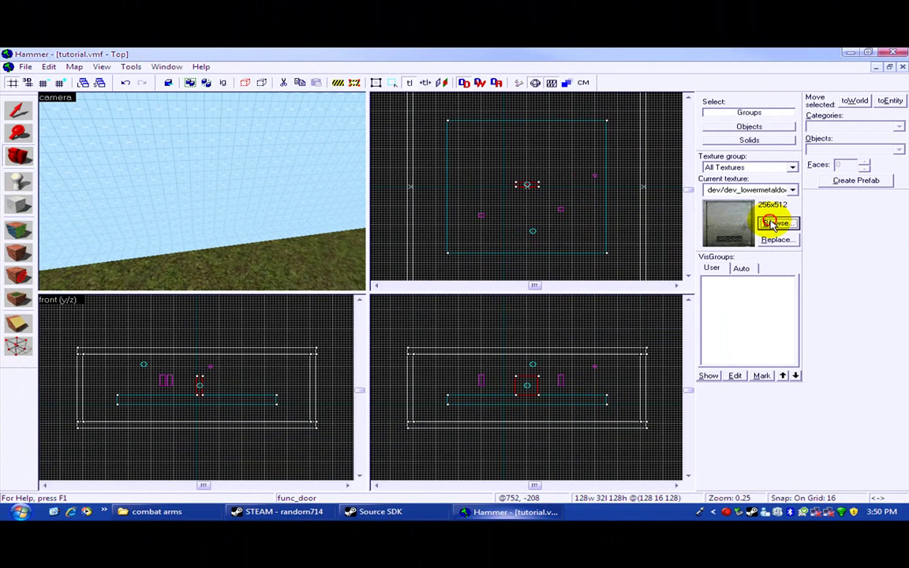
Make tools/toolsnodraw the current texture by filtering the browser for nodraw.
click(771, 223)
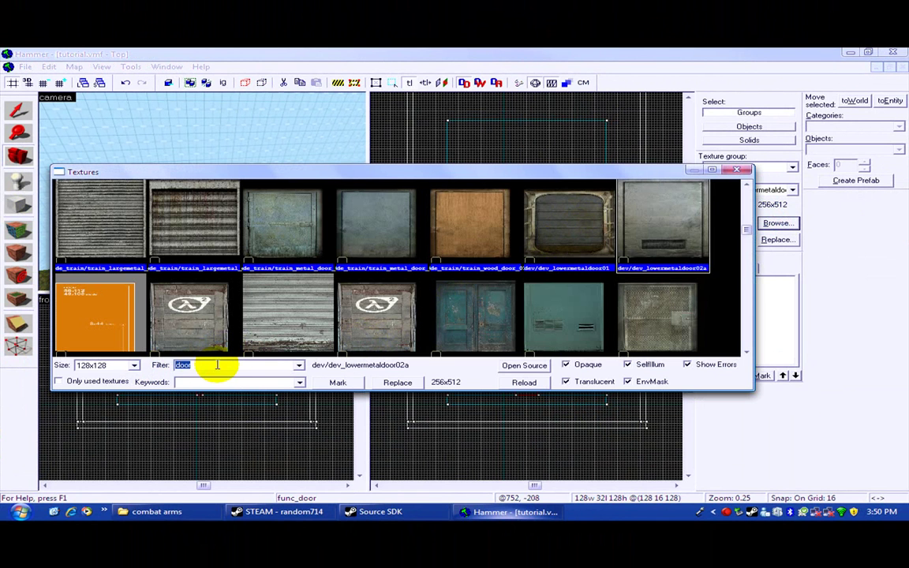
text(nodr)
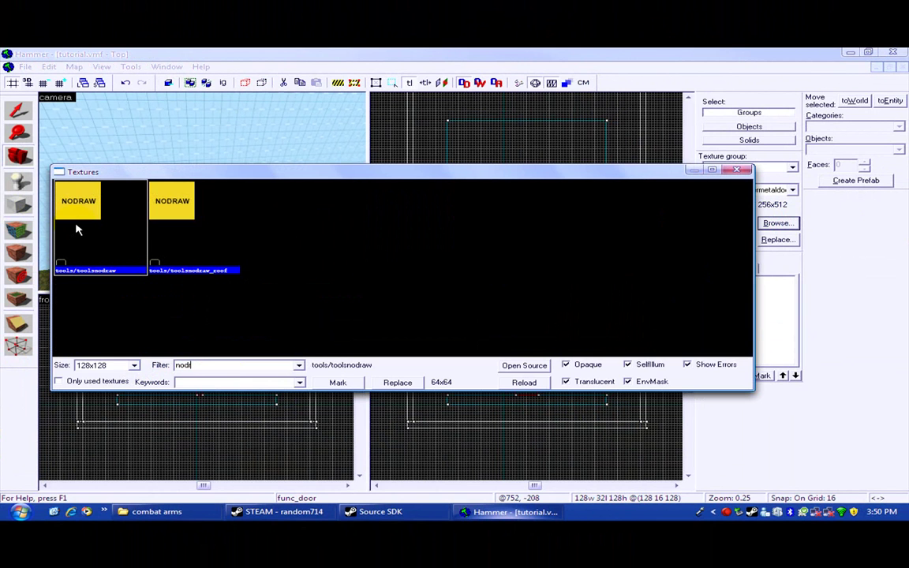
double_click(124, 209)
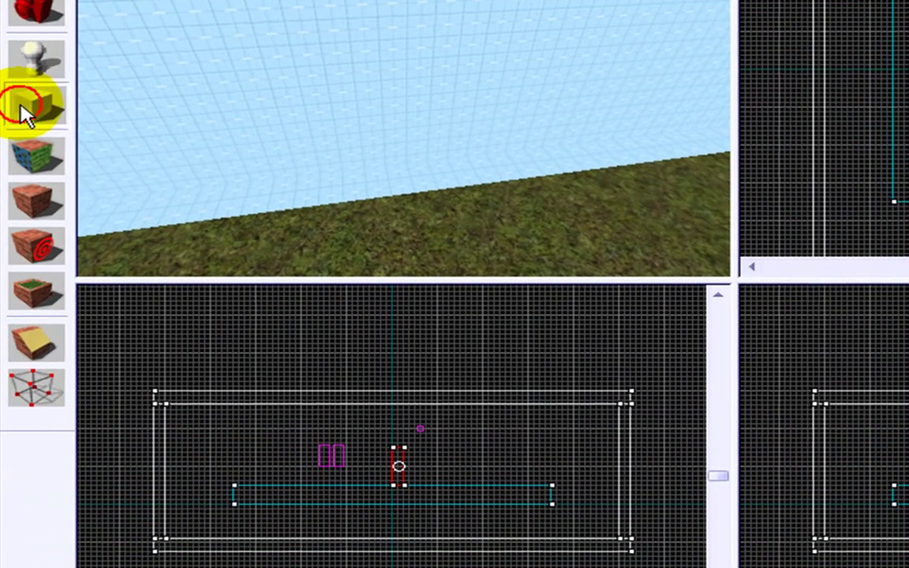
Outline a 96-unit-high block along the map bottom, widened across the full map width.
click(34, 210)
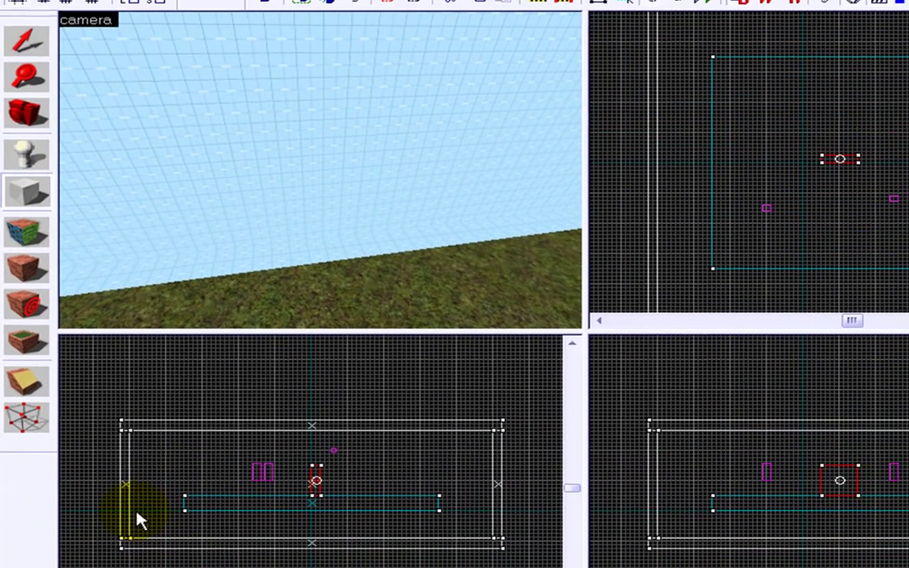
drag(177, 513, 445, 543)
drag(353, 544, 494, 541)
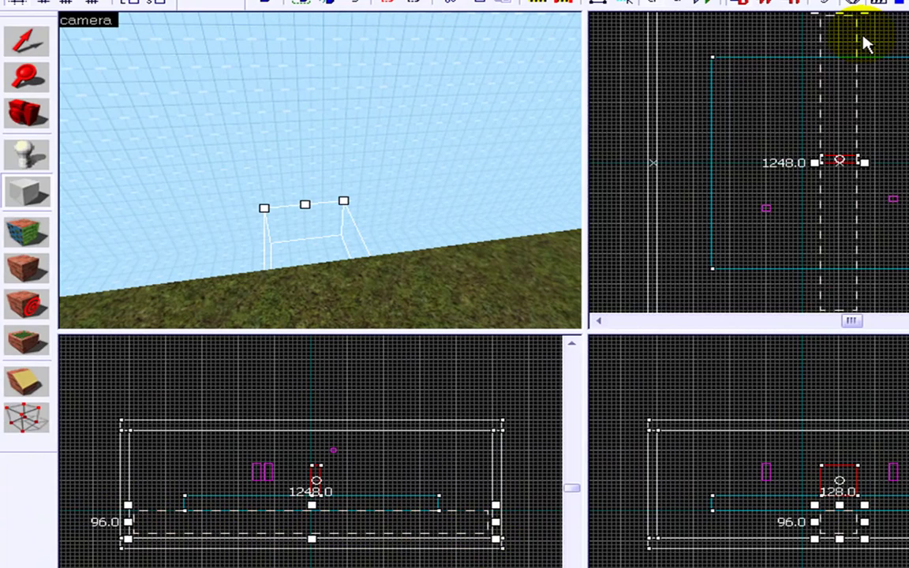
scroll(878, 57, up, 3)
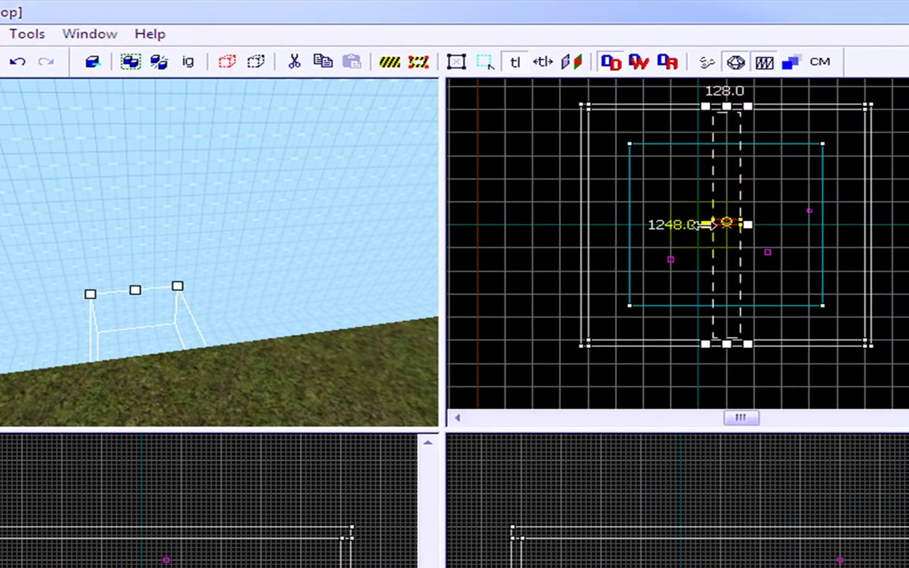
drag(705, 225, 588, 225)
mouse_move(758, 229)
mouse_down()
mouse_move(746, 224)
mouse_move(862, 228)
mouse_up()
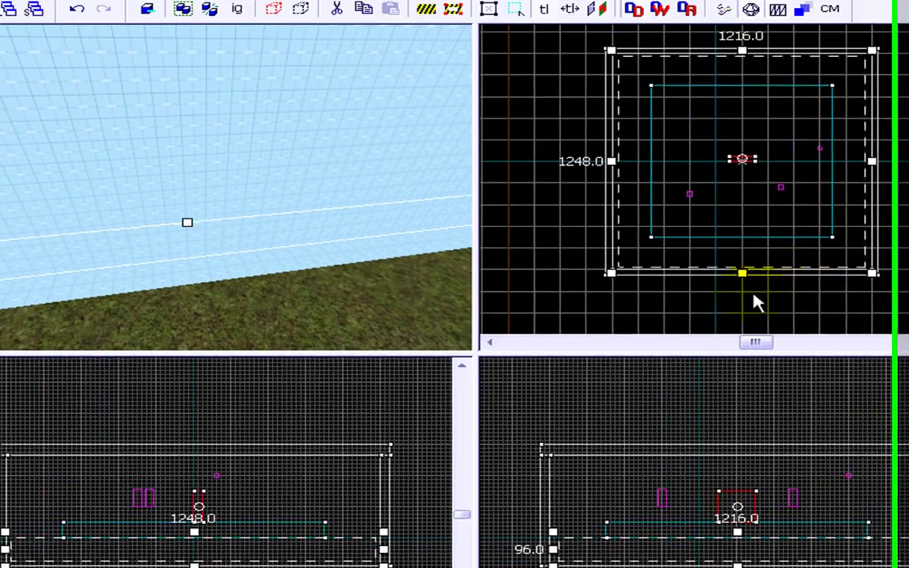
Create the nodraw block and tie it to a func_detail entity.
key(Return)
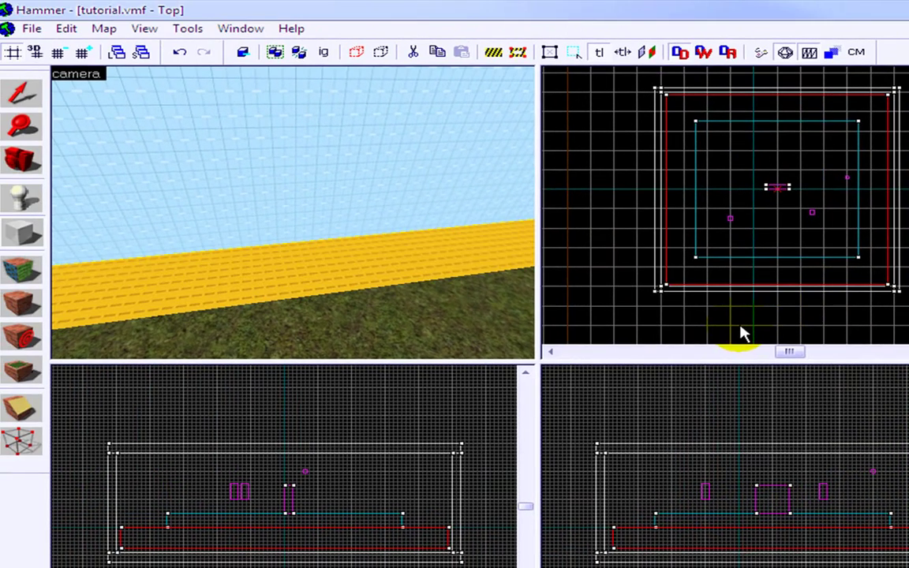
key(ctrl+t)
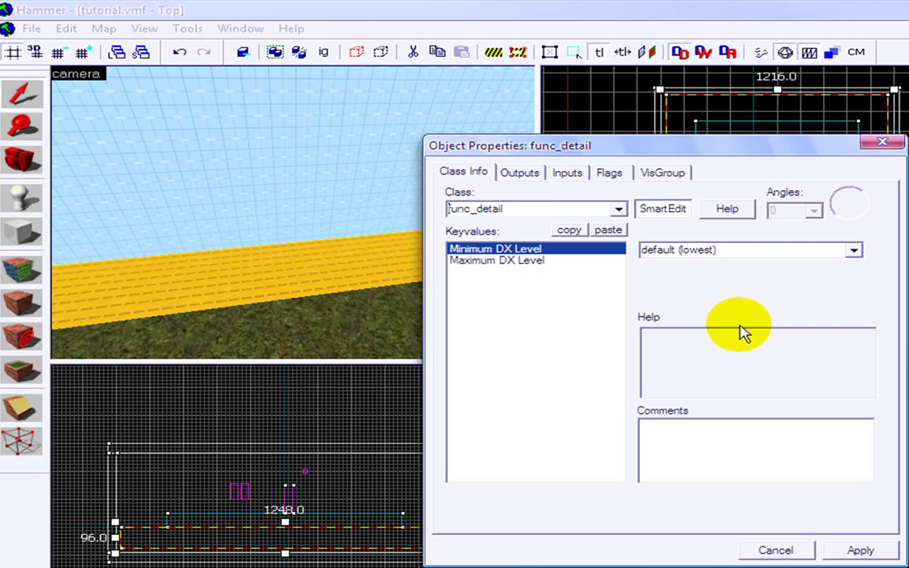
click(376, 230)
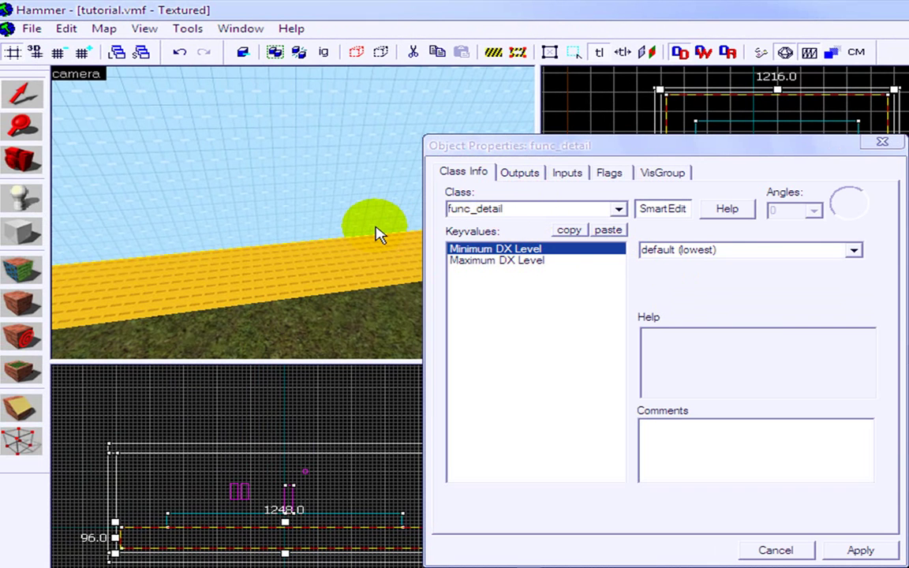
drag(377, 233, 377, 232)
Retype the Class field toward trigger_hurt, correcting mistyped letters.
click(544, 210)
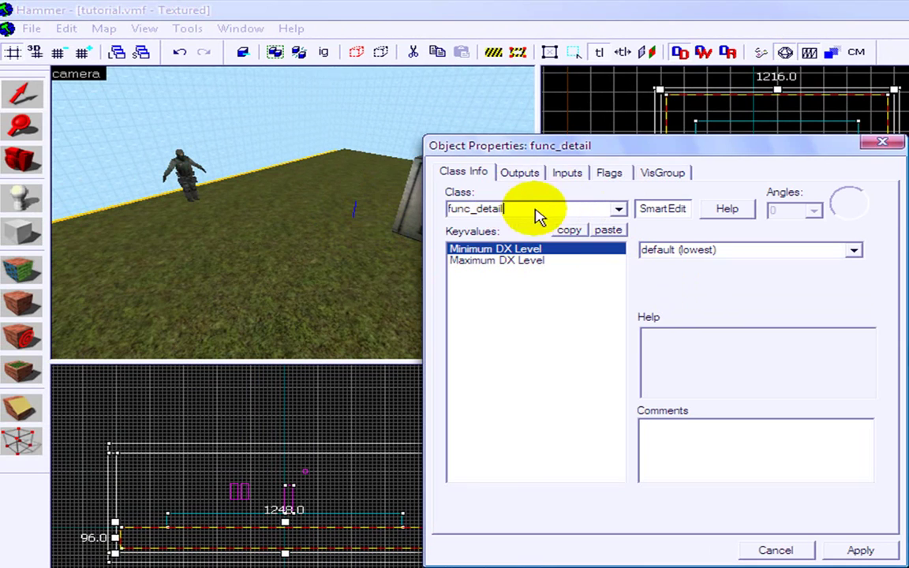
key(BackSpace)
key(BackSpace)
key(BackSpace)
key(BackSpace)
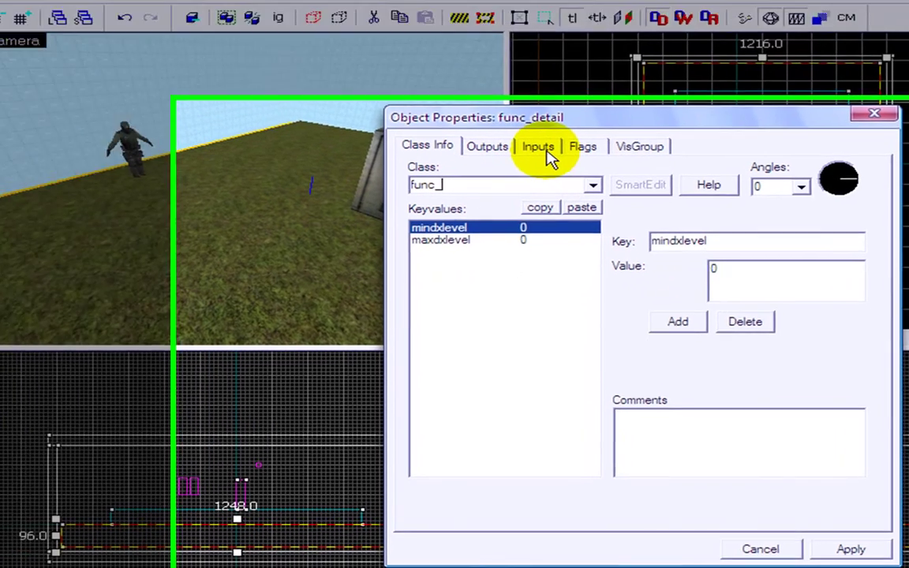
text(hu)
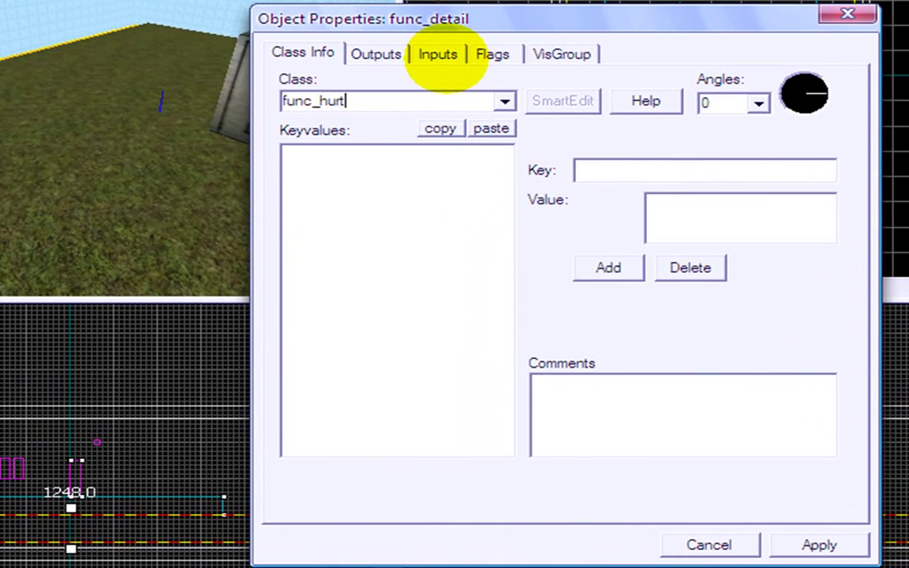
text(rt)
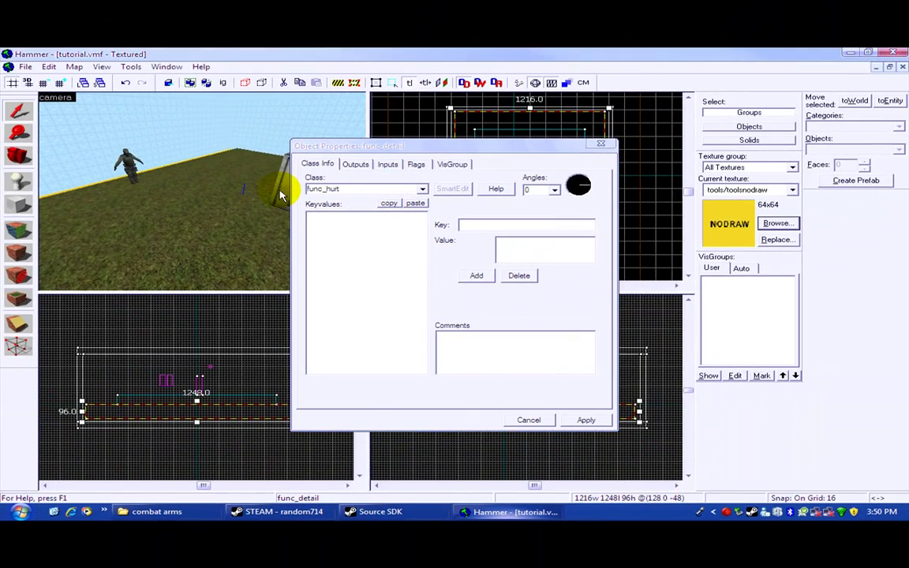
text(oint)
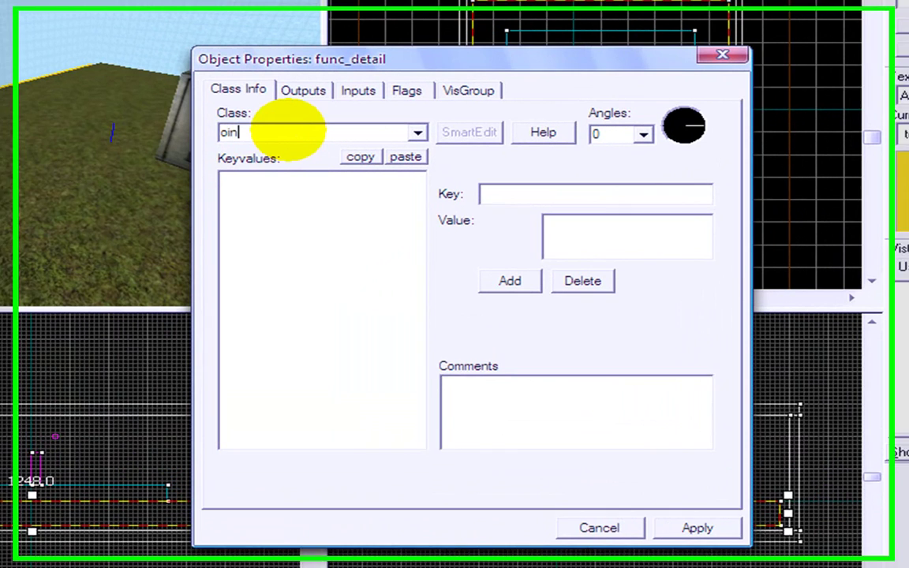
key(BackSpace)
key(BackSpace)
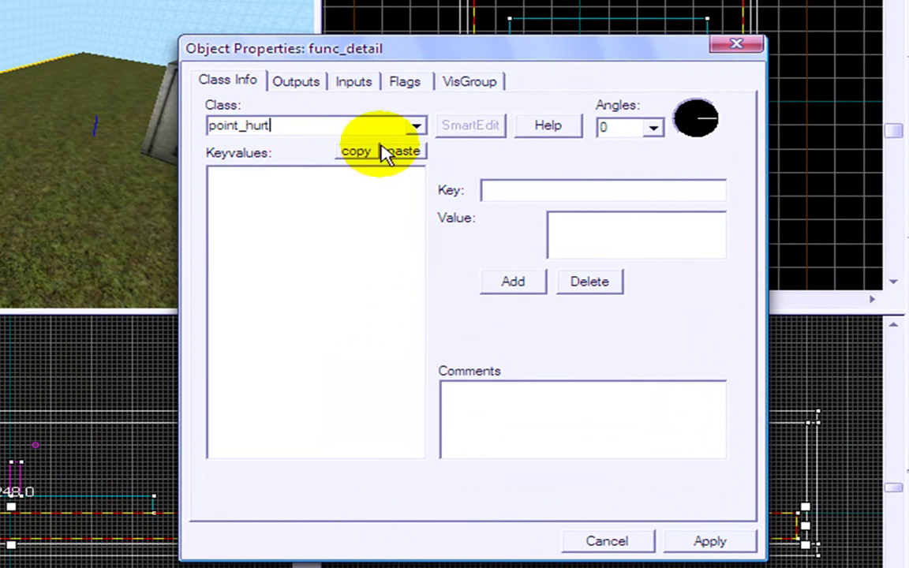
Drop down the Class list and scroll down toward trigger_hurt.
click(415, 126)
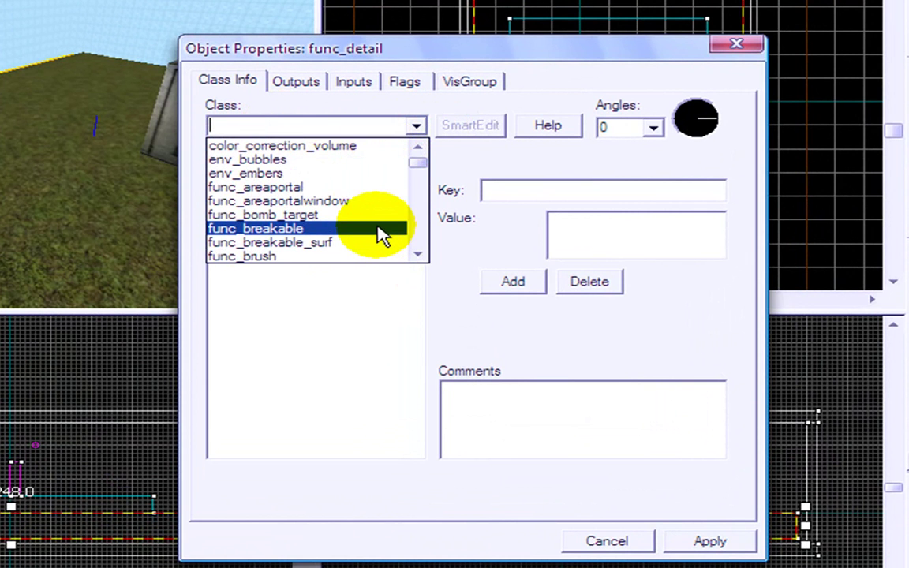
scroll(378, 235, down, 5)
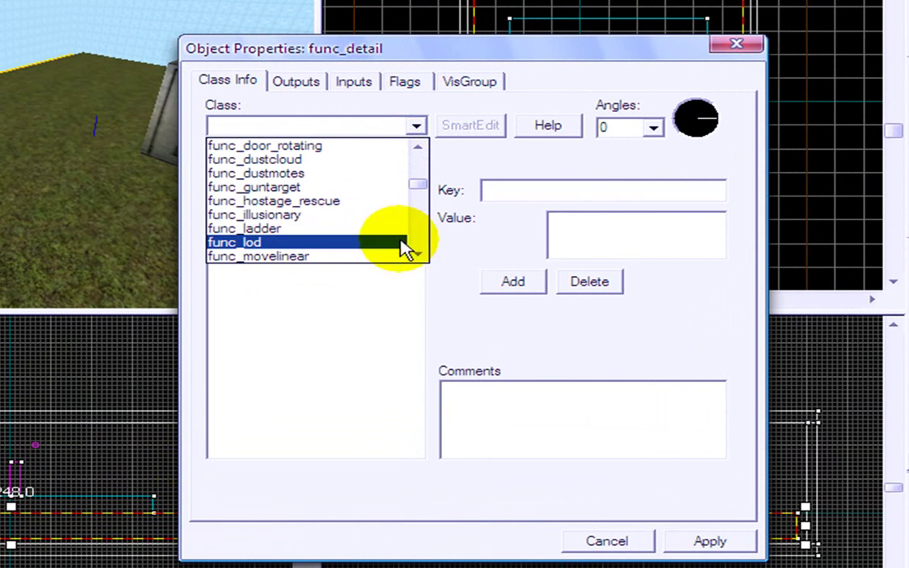
scroll(339, 229, down, 4)
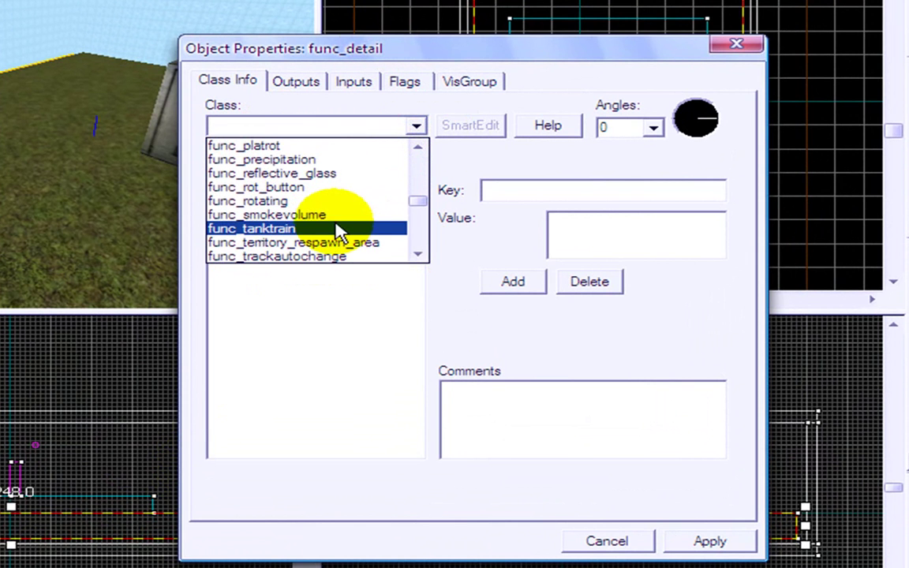
scroll(329, 229, down, 2)
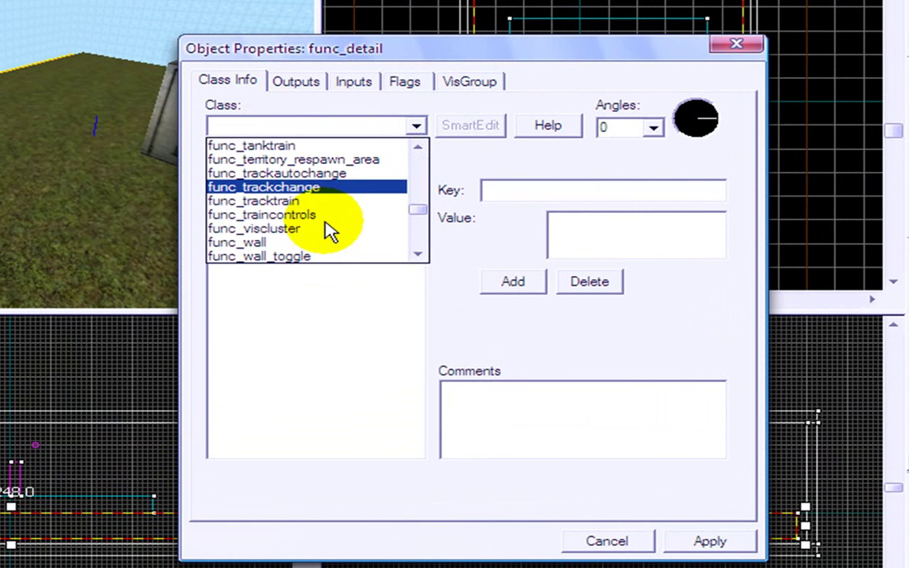
scroll(330, 231, down, 3)
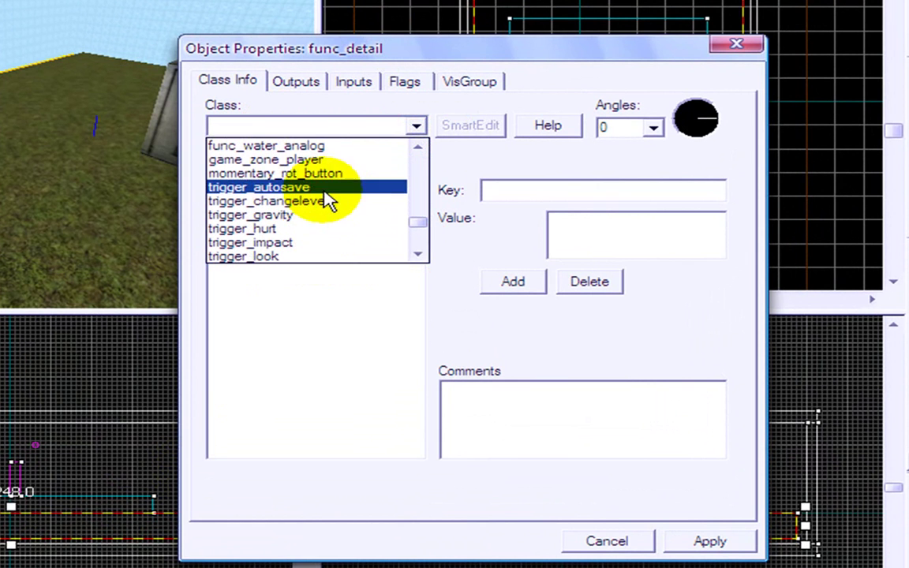
scroll(325, 228, down, 2)
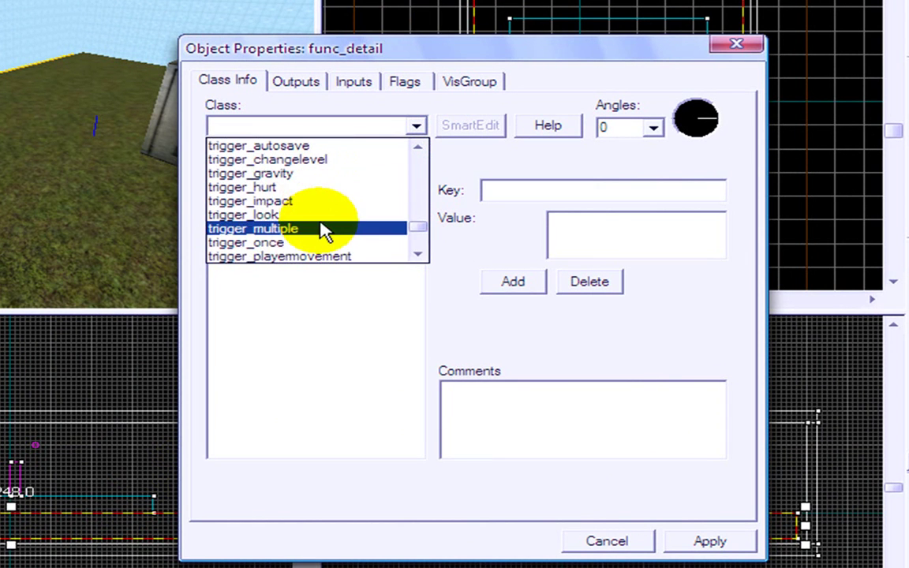
scroll(324, 229, down, 1)
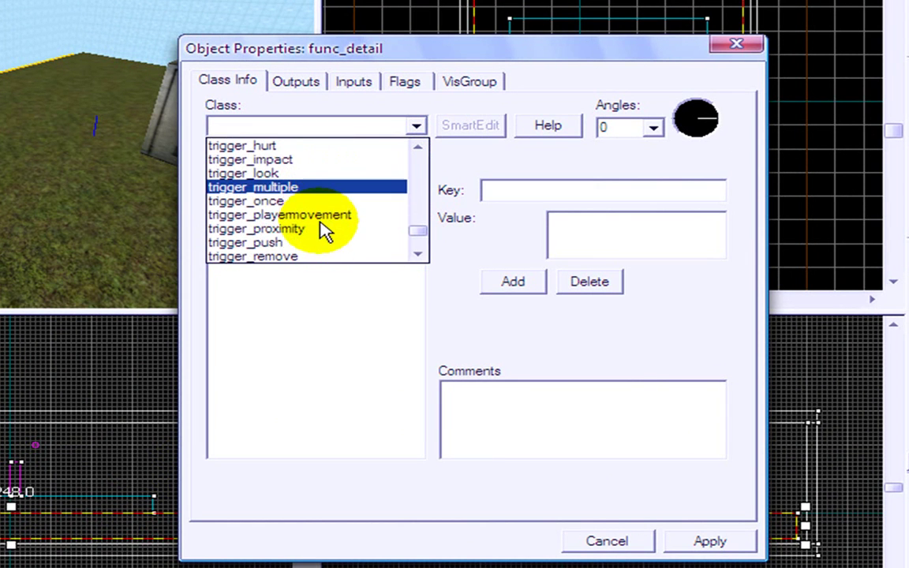
Make the entity a trigger_hurt with Damage 100 and Damage Cap 200.
click(296, 150)
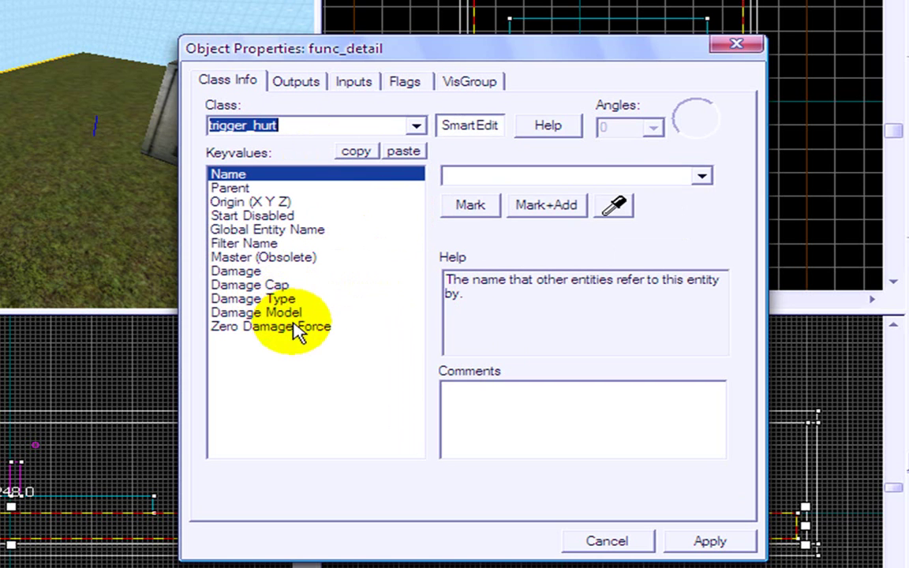
click(240, 271)
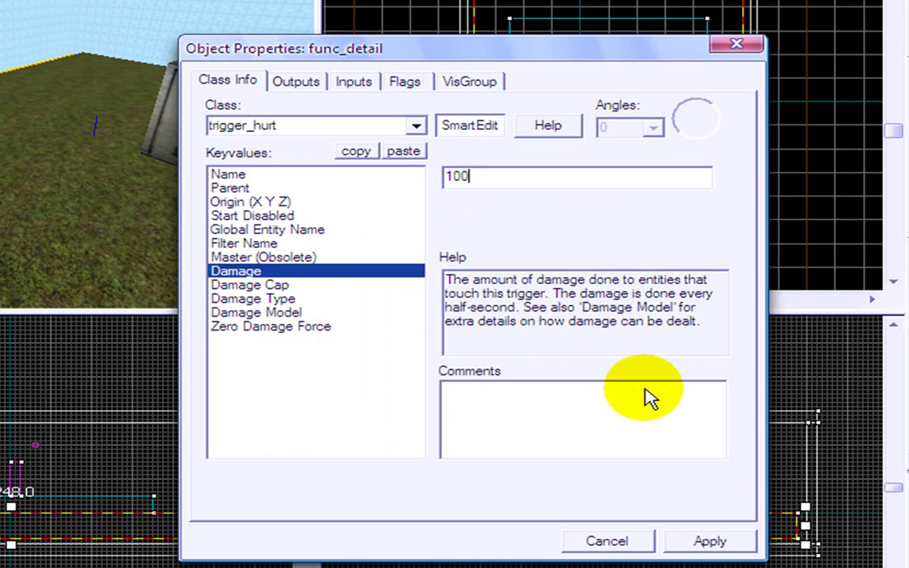
click(245, 285)
click(472, 177)
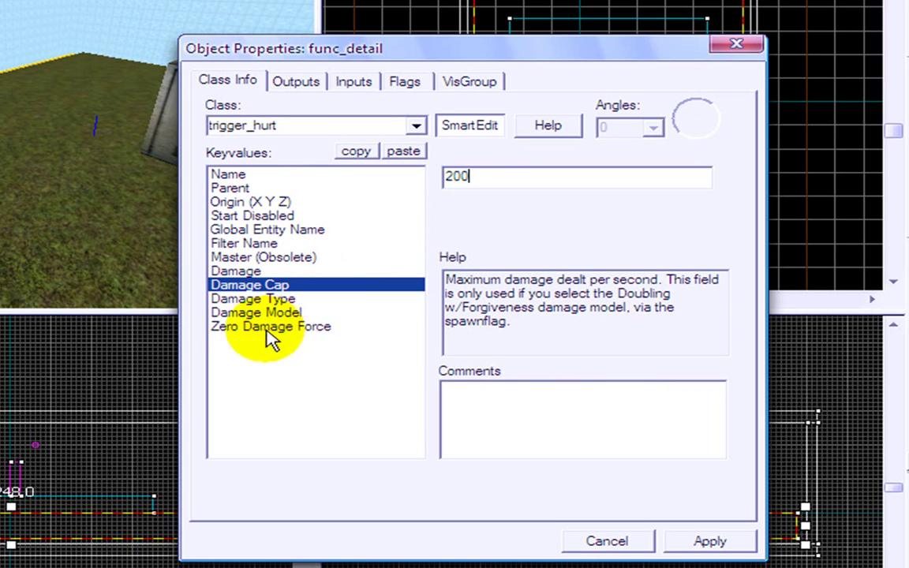
Set Damage Type to SHOCK, keep Damage Model Normal, and apply the settings.
click(268, 304)
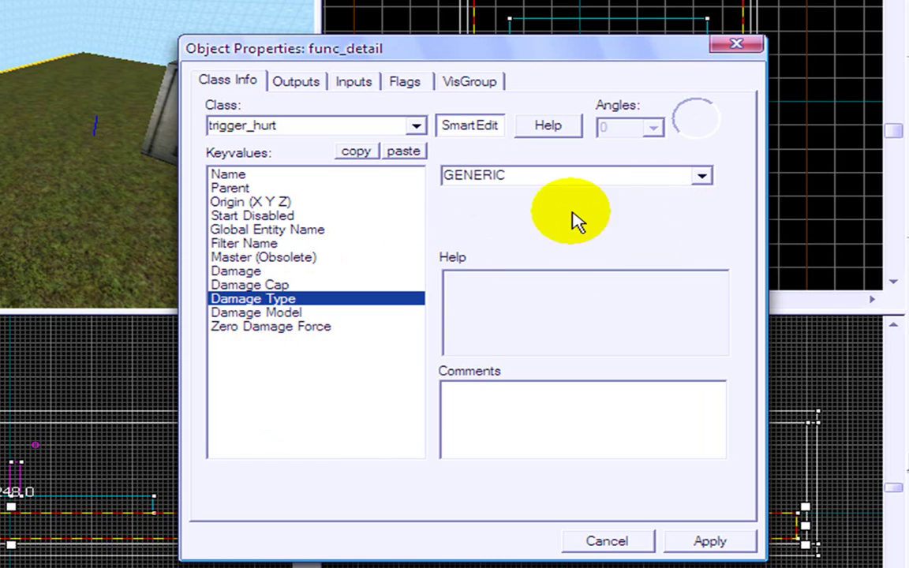
click(706, 177)
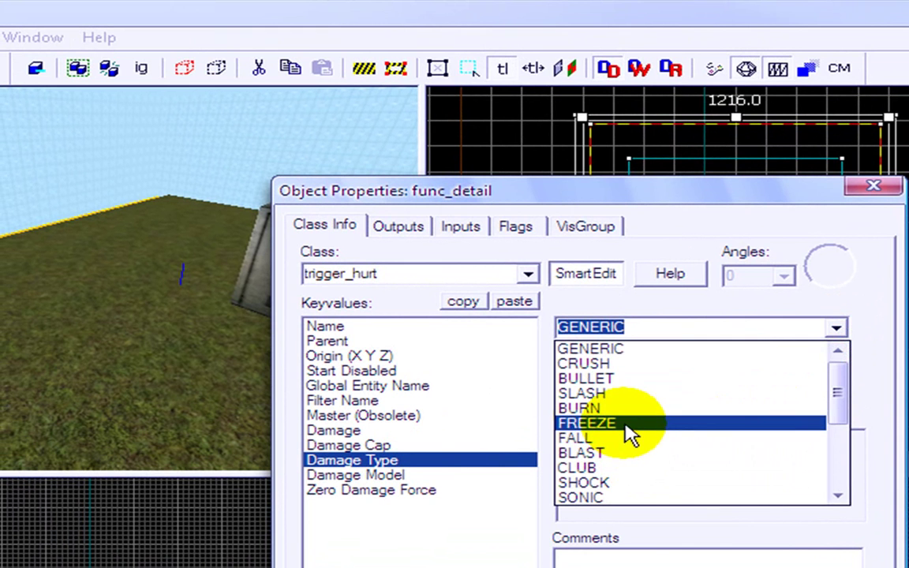
click(612, 485)
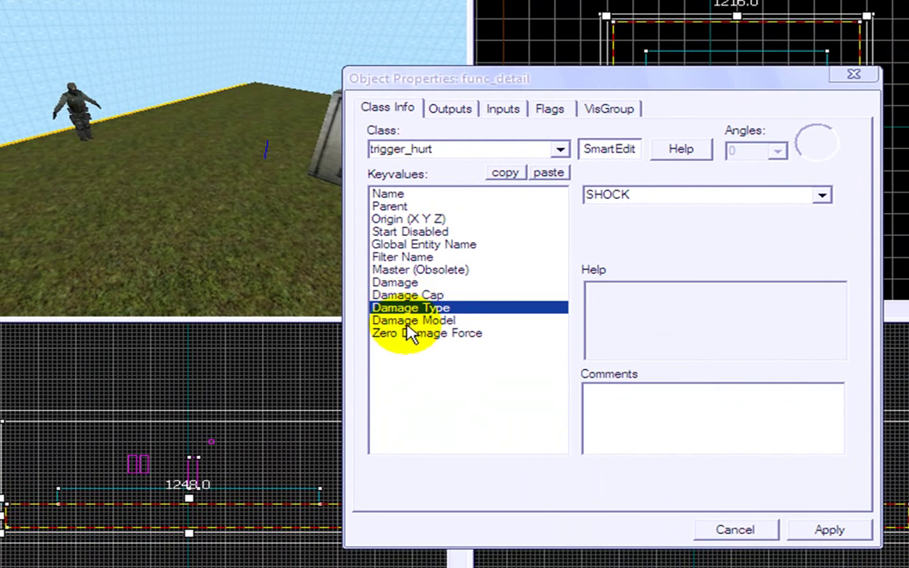
click(352, 475)
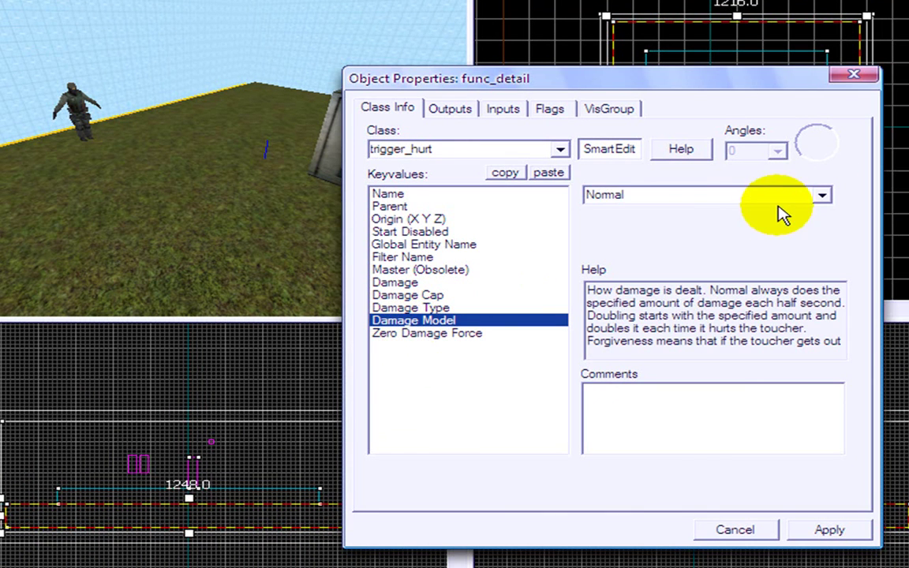
click(821, 195)
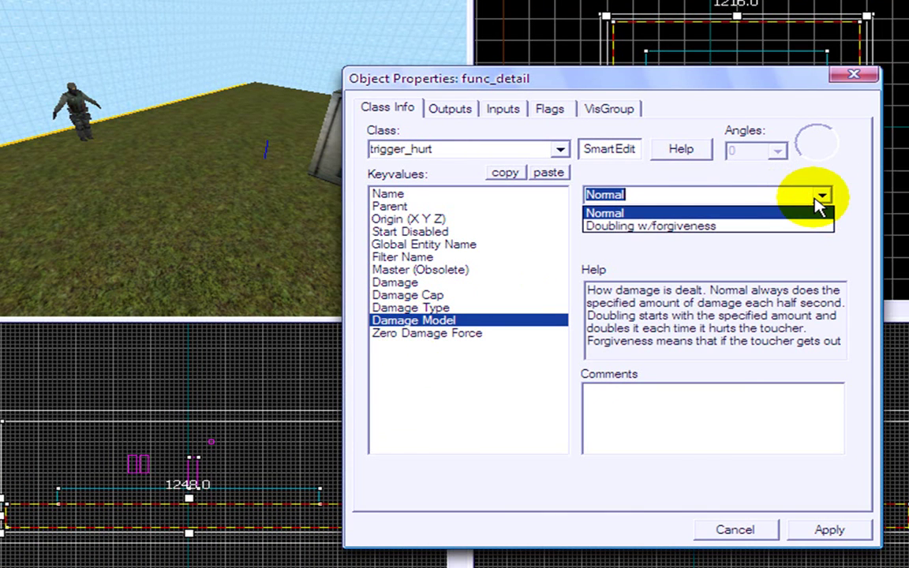
click(822, 197)
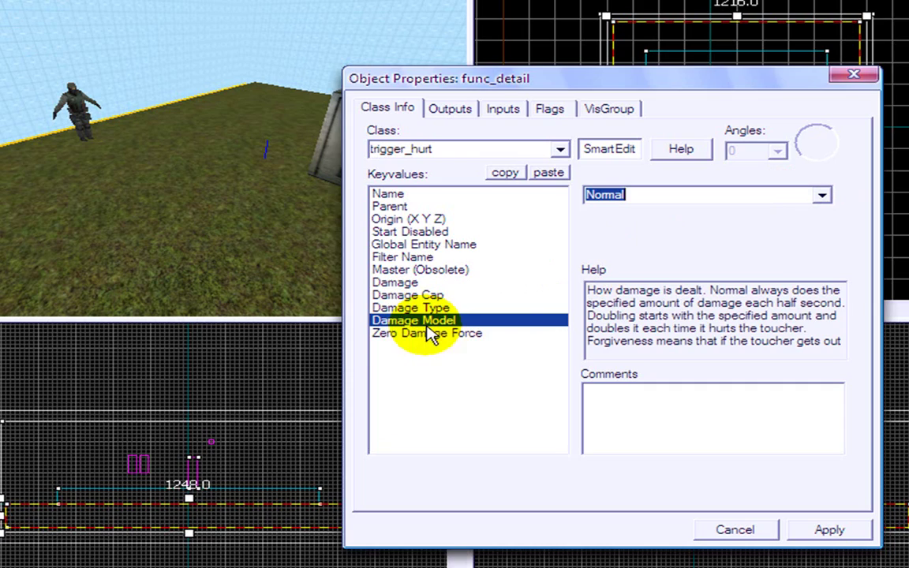
click(843, 534)
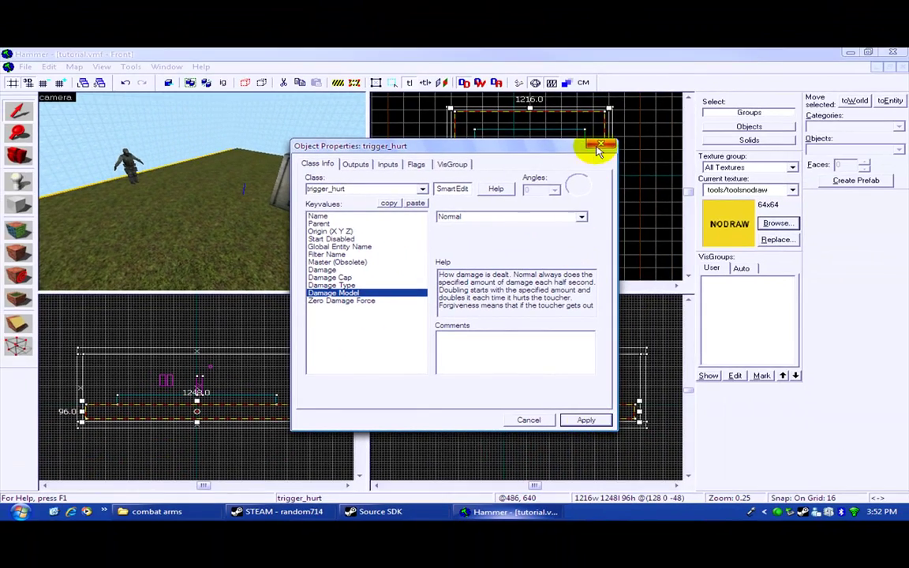
Close the entity properties and compile the tutorial map from the Run Map dialog.
click(600, 147)
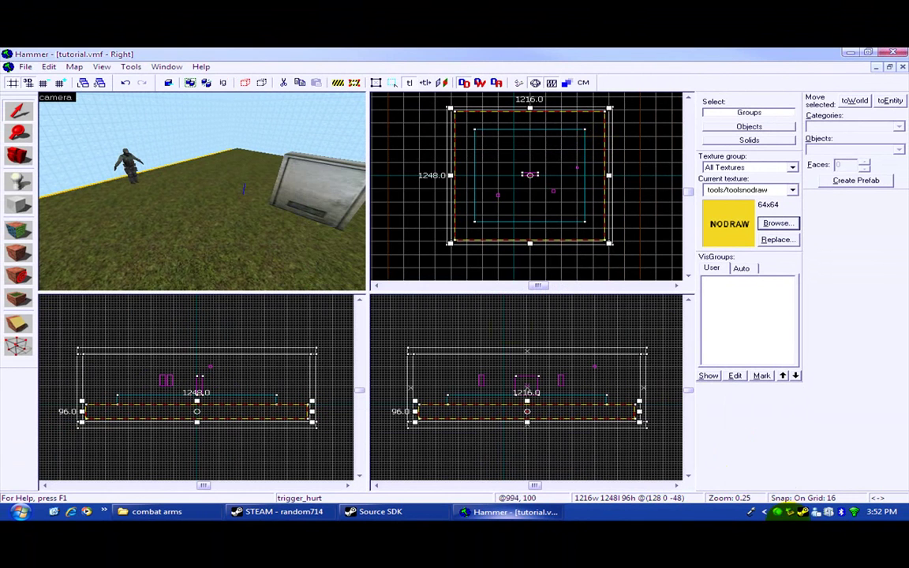
click(518, 84)
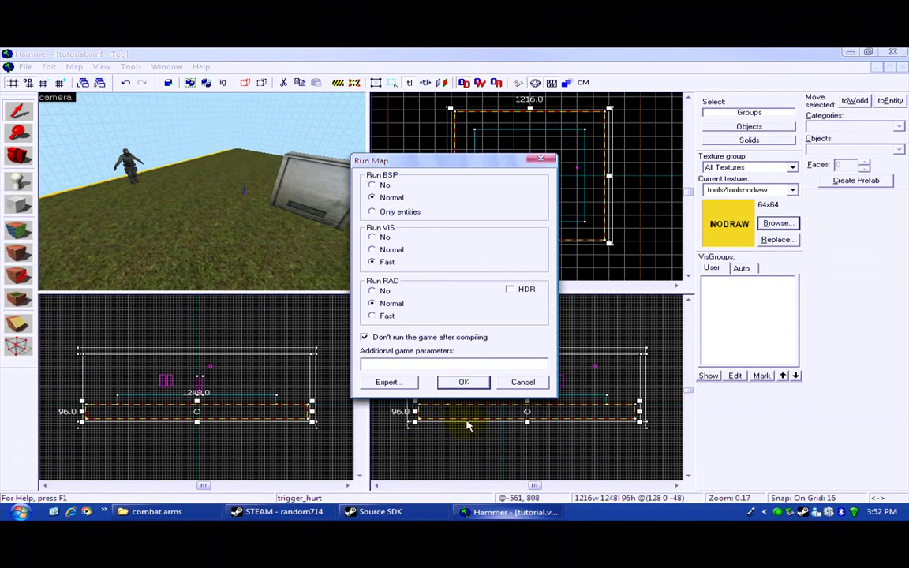
click(468, 383)
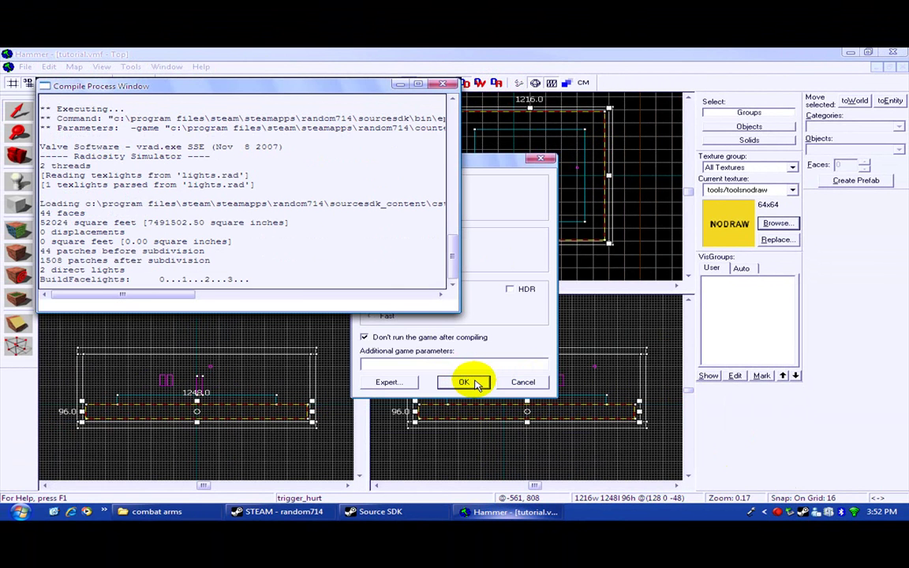
click(475, 385)
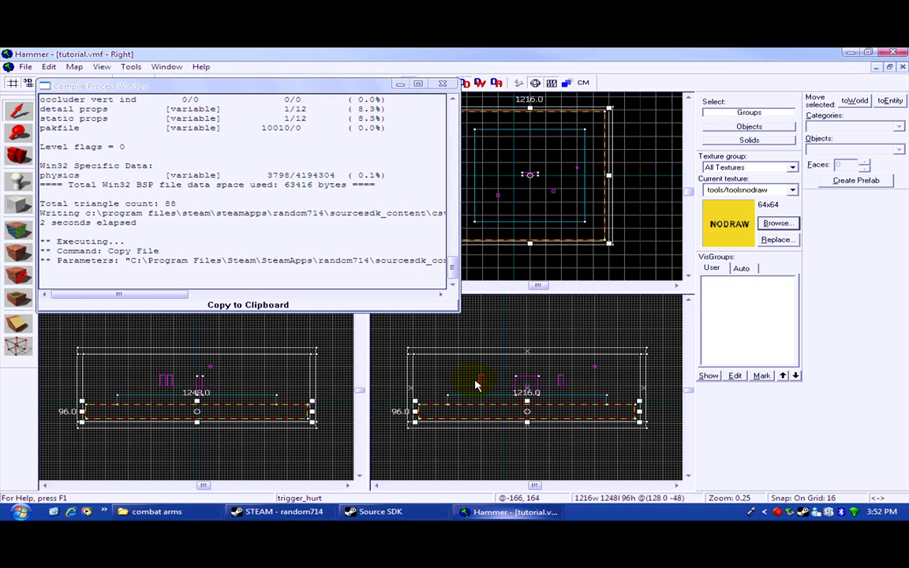
Close the compile log and launch Counter-Strike: Source from Steam.
click(447, 85)
right_click(778, 513)
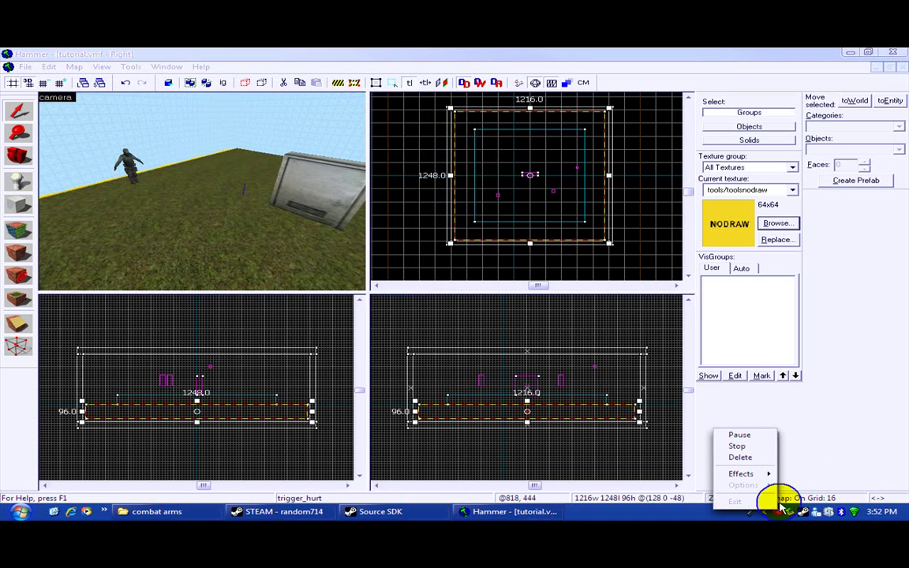
click(753, 448)
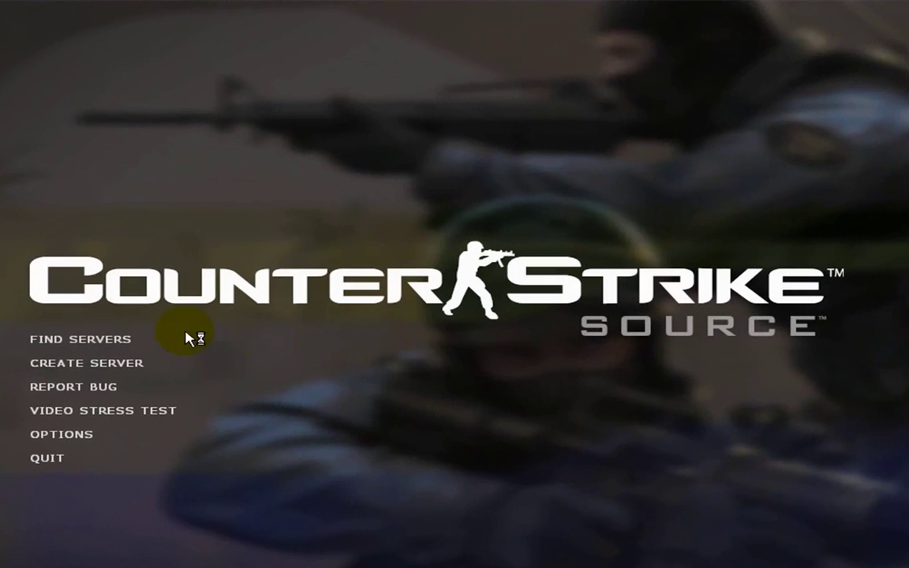
Host the tutorial map locally, spawn as a Terrorist, walk off the grass block, then pause.
click(57, 364)
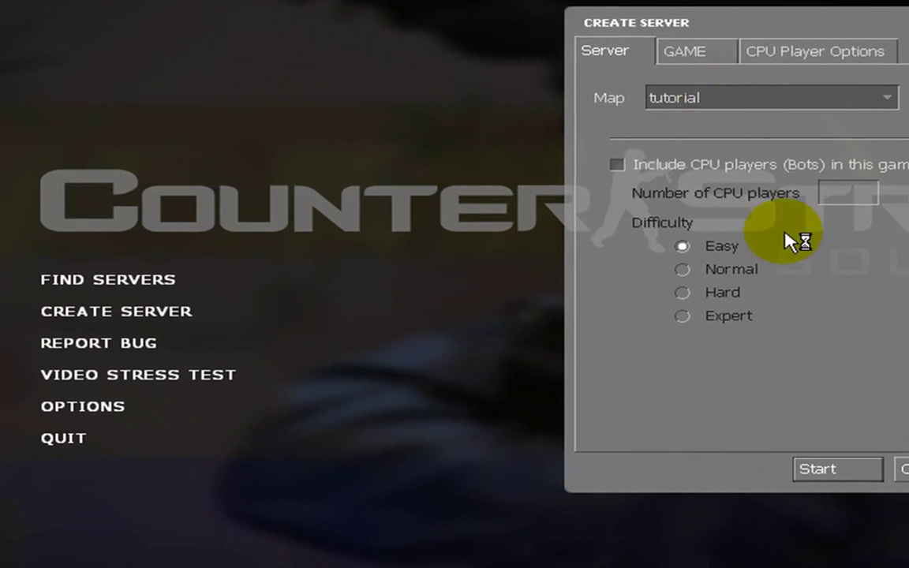
click(833, 471)
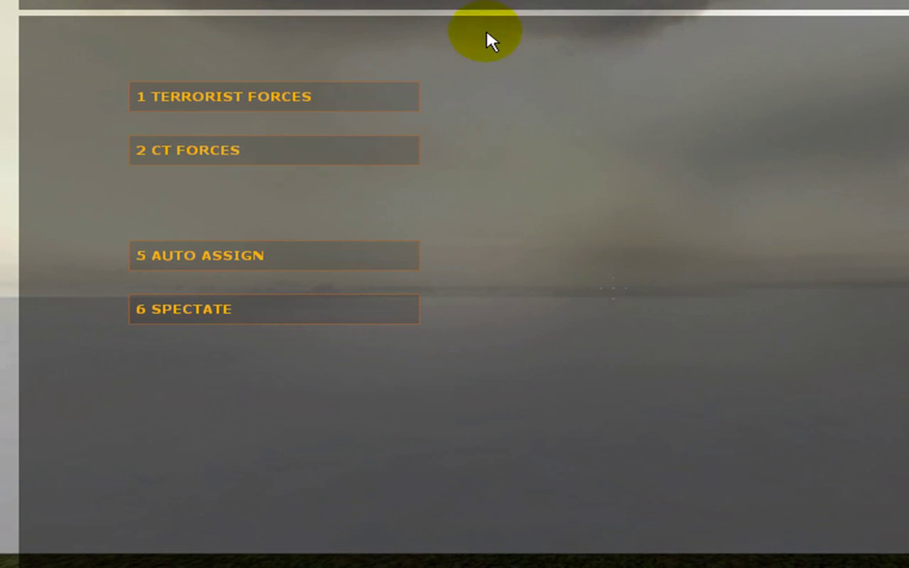
click(614, 289)
click(319, 107)
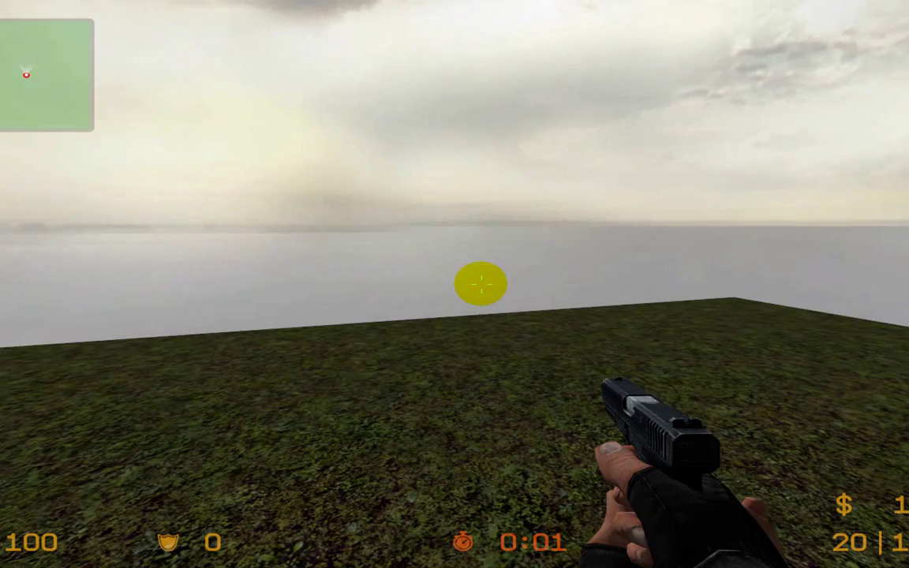
key(w)
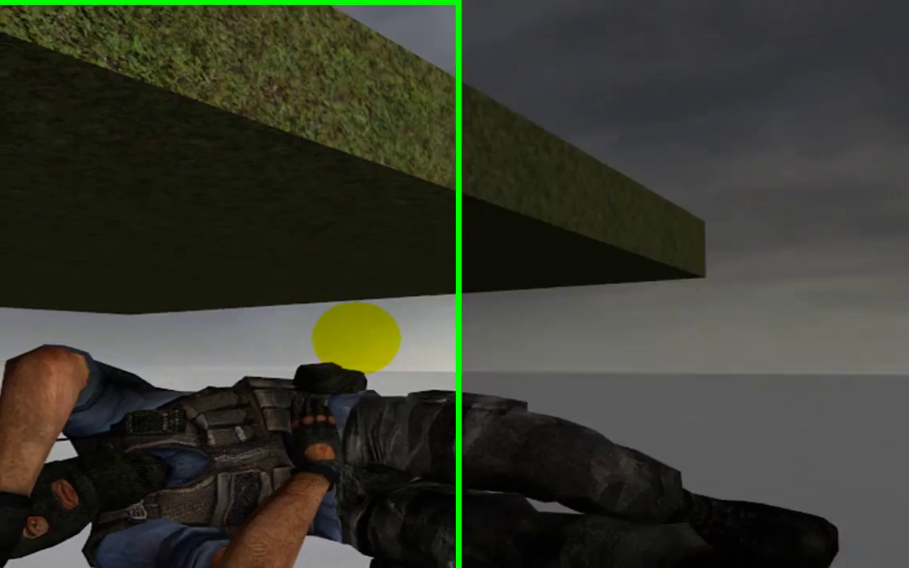
key(Escape)
Disconnect from the test server and quit Counter-Strike: Source back to the Steam library.
click(101, 376)
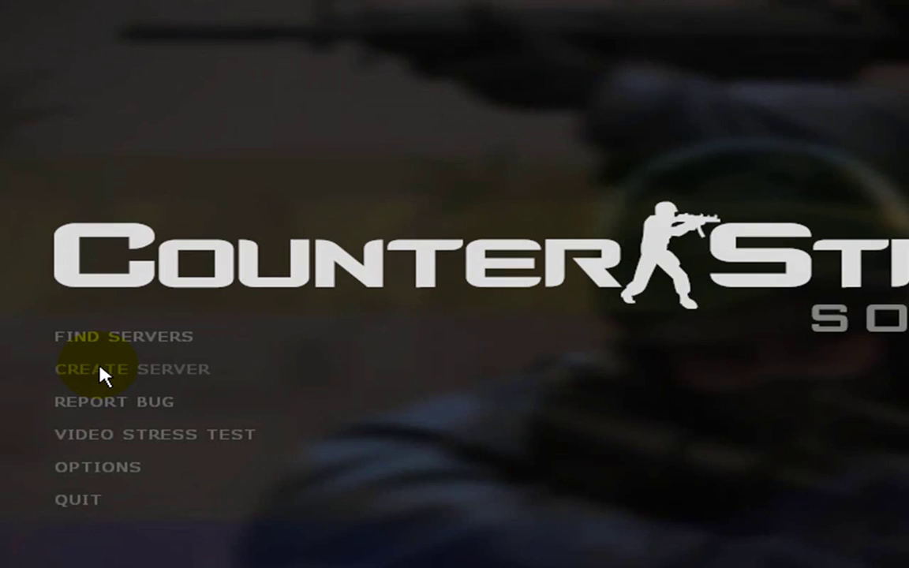
click(97, 500)
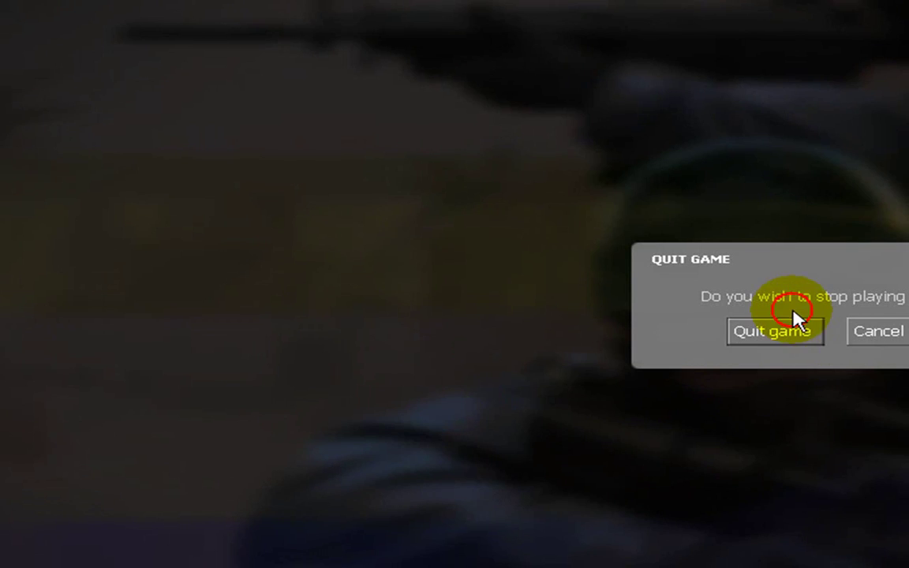
click(796, 338)
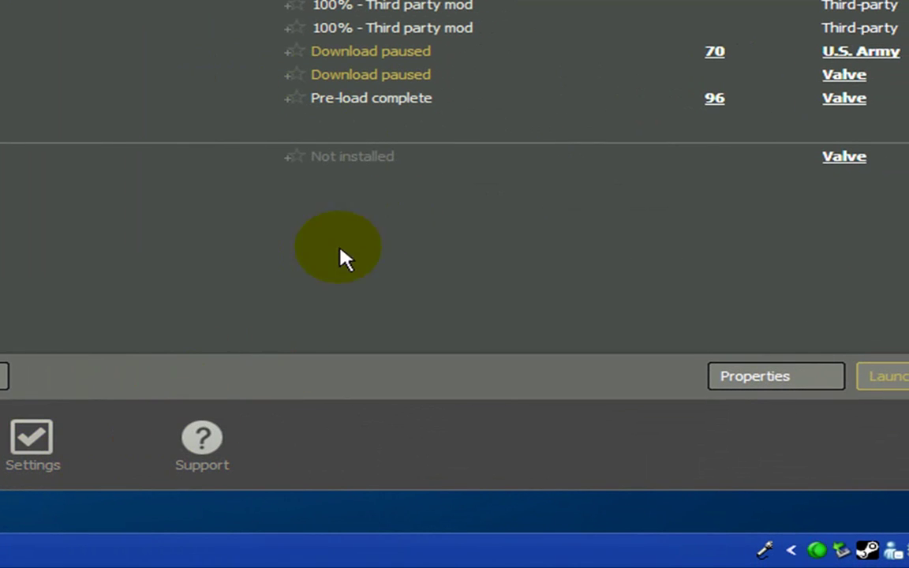
right_click(835, 558)
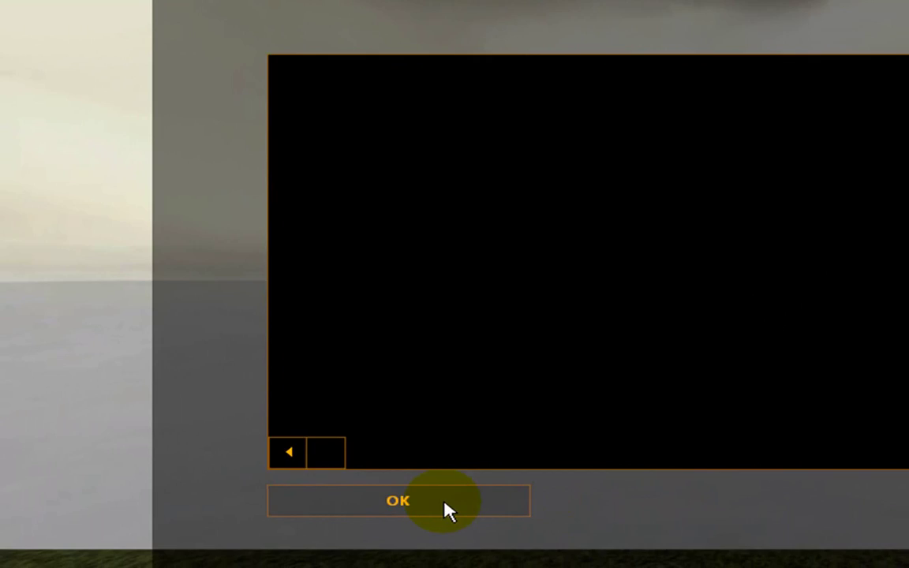
Join the Counter-Terrorists as SEAL TEAM 6 and walk off the edge into the pit.
click(560, 135)
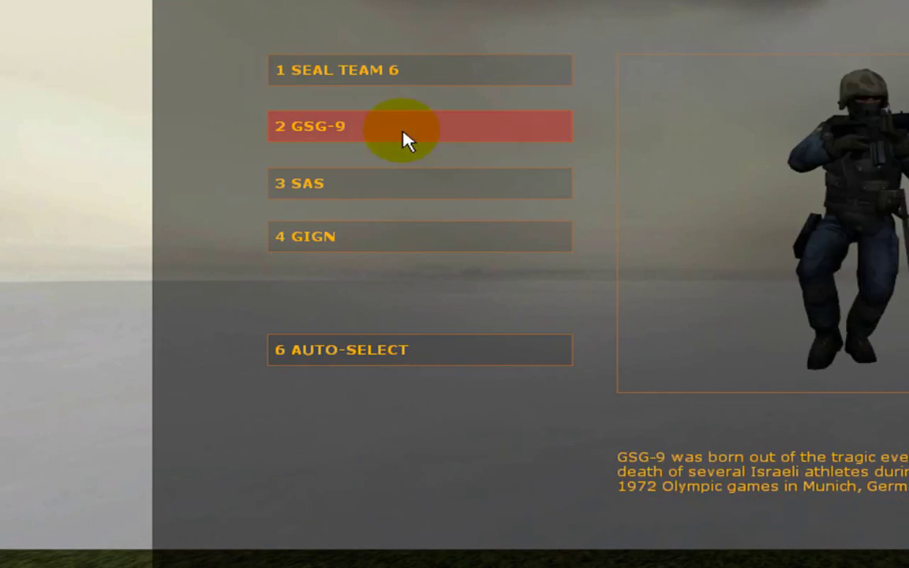
click(388, 71)
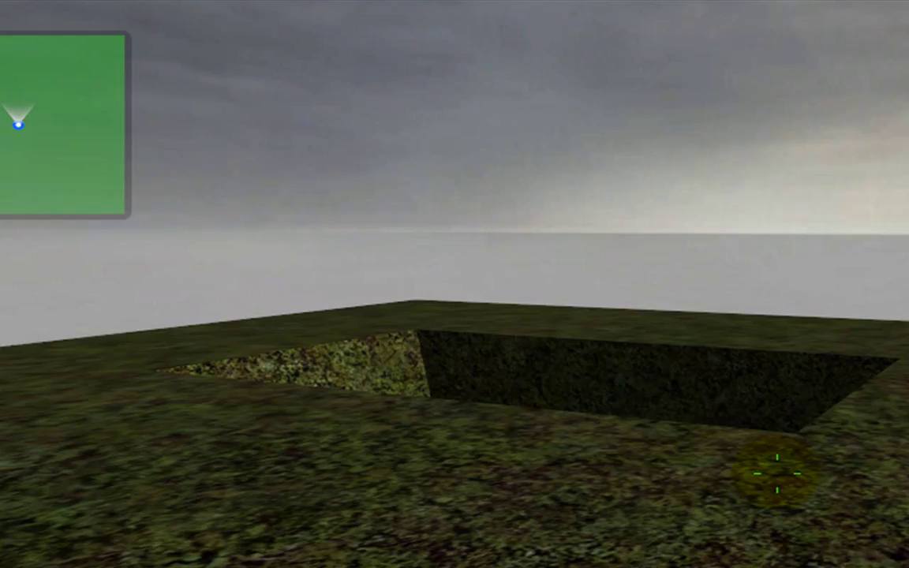
key(w)
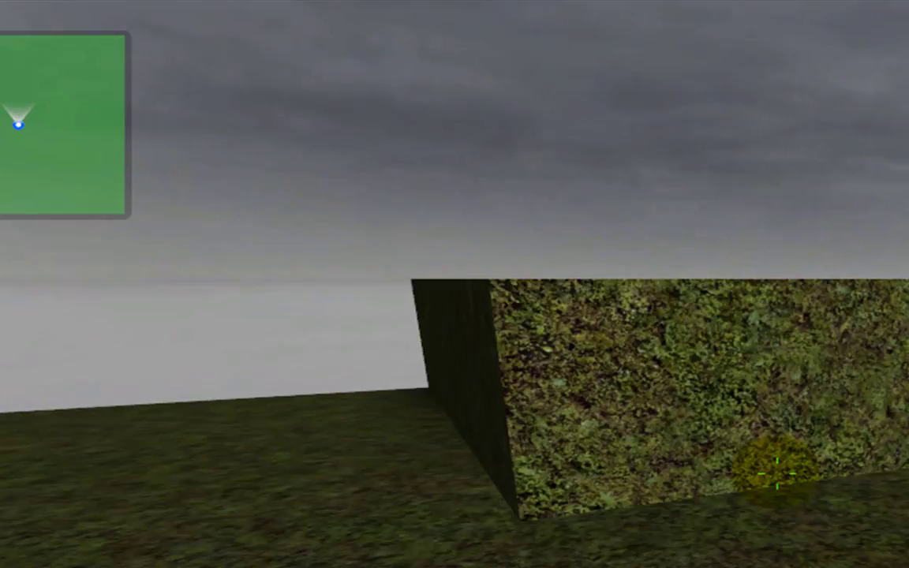